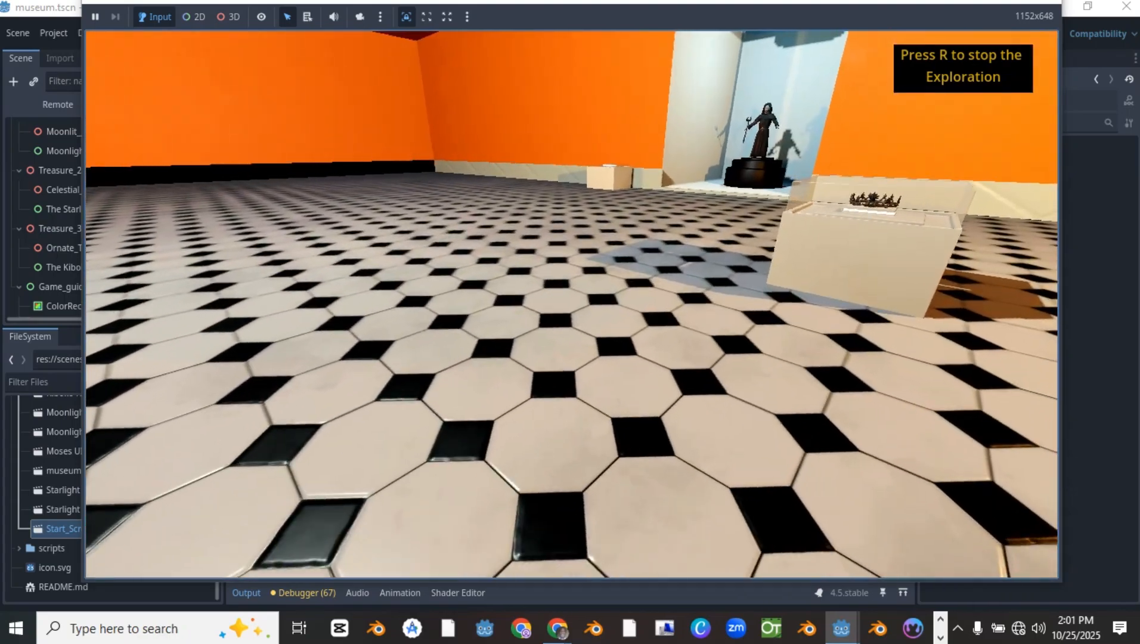
Walk forward through the museum in the running game.
key(w)
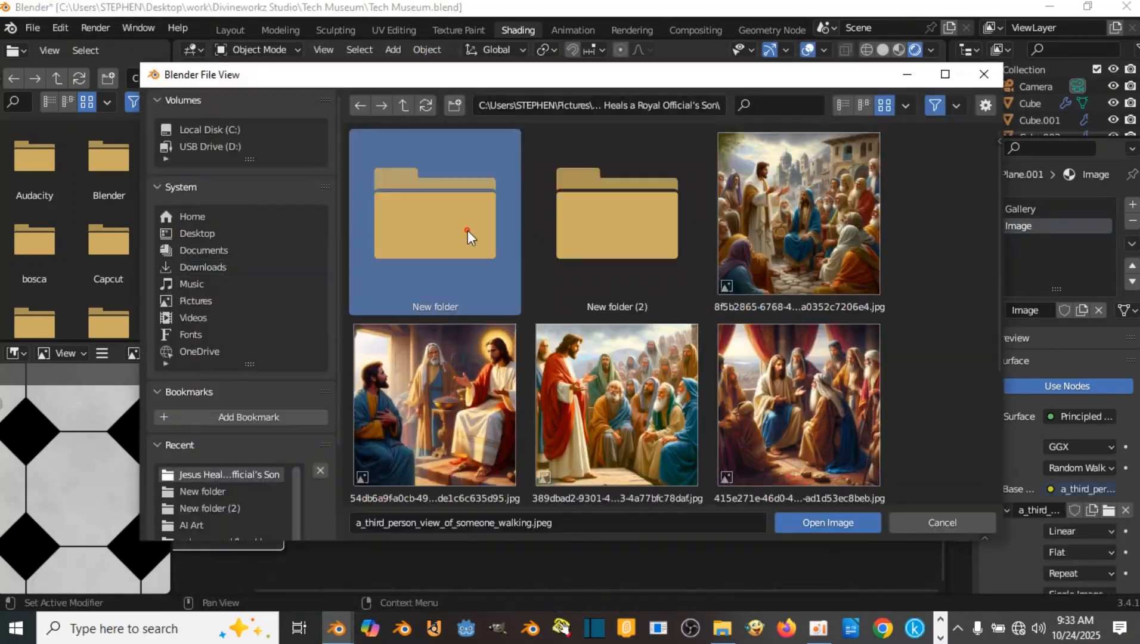
In Blender, open the first New folder to choose an image for the picture material's base colour.
double_click(468, 229)
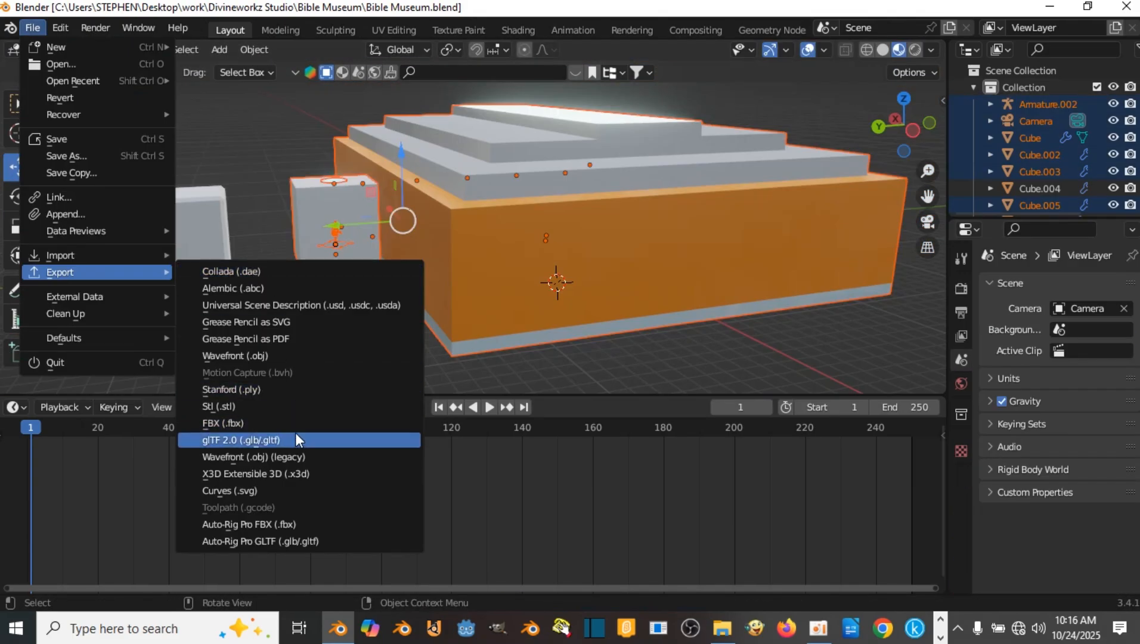
Export the selected museum objects as glTF 2.0 to Bible Museum.glb, limited to selected objects.
click(296, 440)
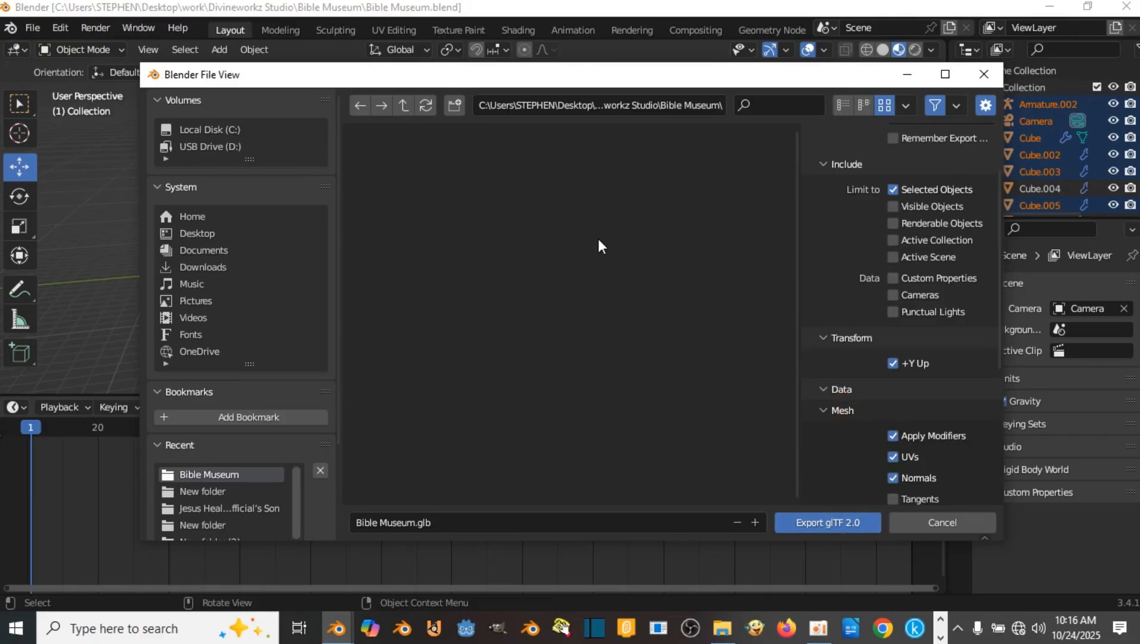
click(815, 527)
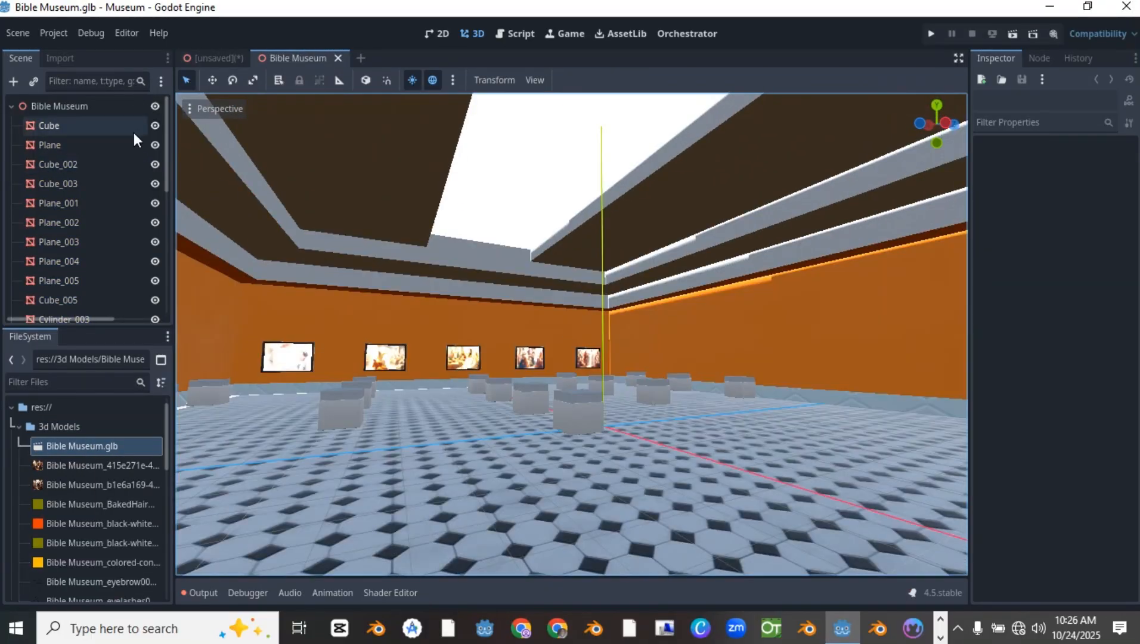
In Godot, save the Bible Museum scene as museum.tscn inside a new scenes folder.
right_click(286, 62)
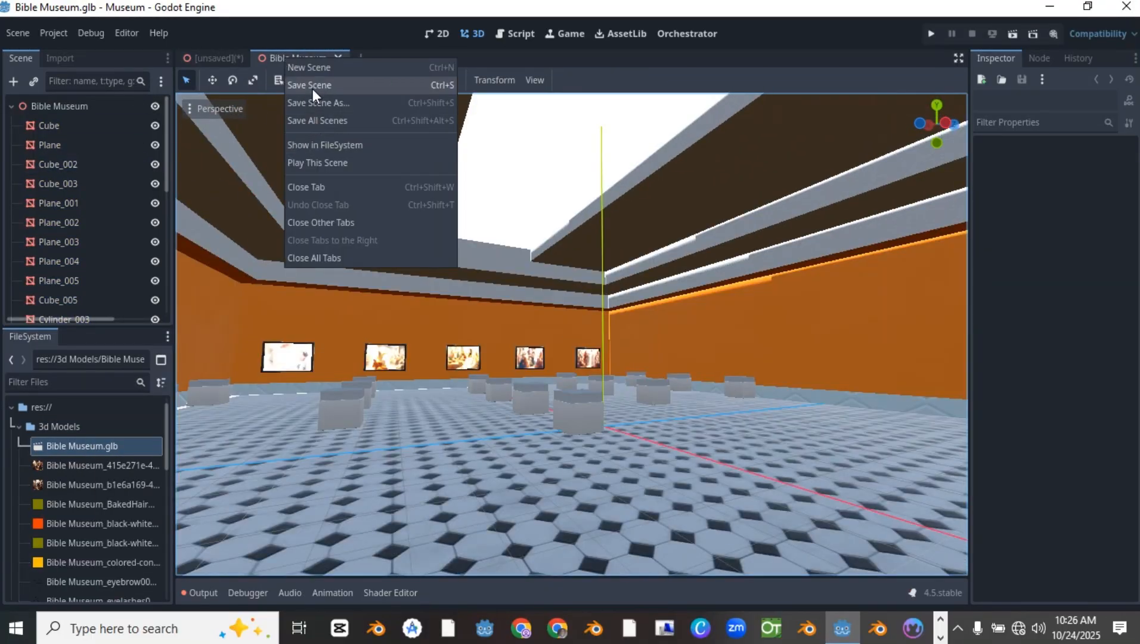
click(317, 104)
text(S)
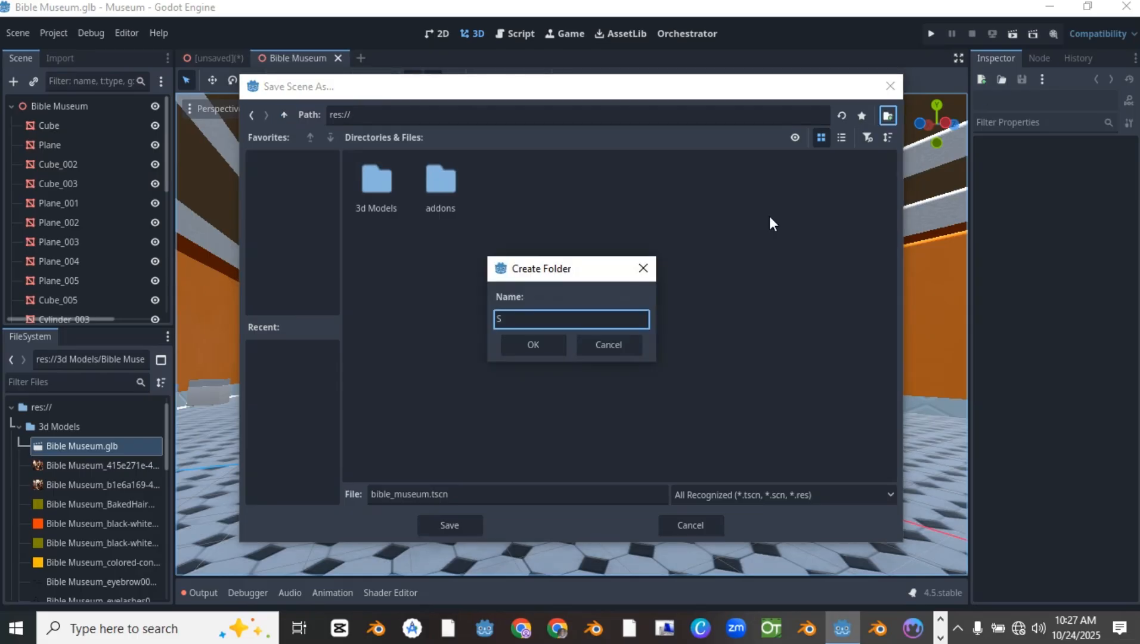
text(cenes)
click(549, 348)
drag(395, 494, 305, 495)
key(BackSpace)
click(476, 520)
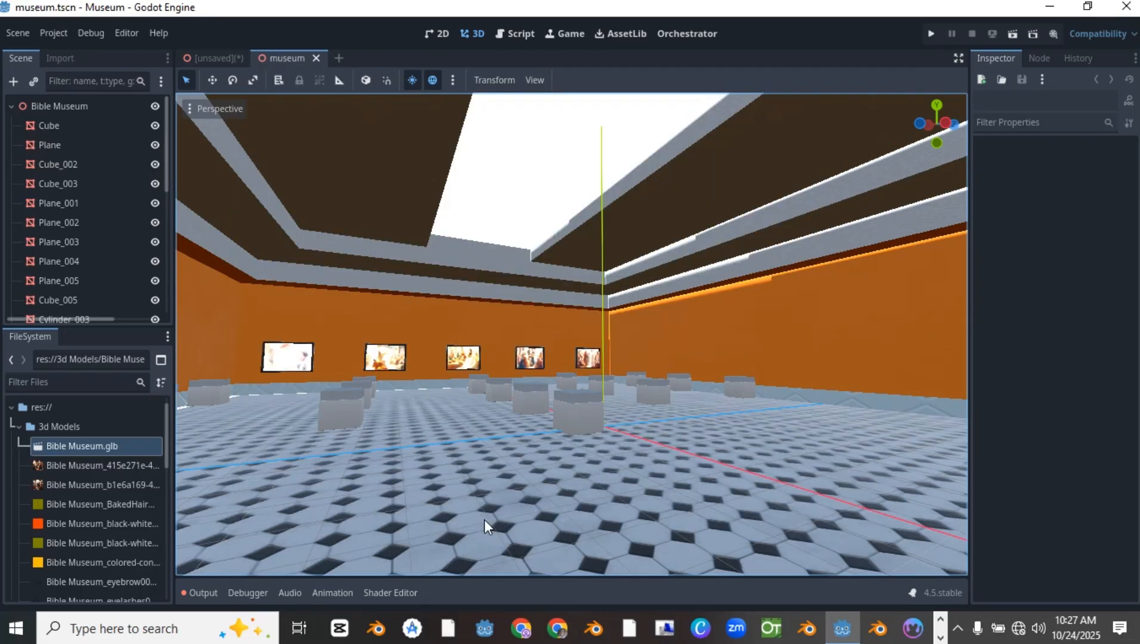
Set the metallic value of the Cube mesh's surface material to 0.26.
scroll(505, 387, down, 8)
middle_drag(505, 388, 510, 383)
scroll(606, 372, down, 10)
scroll(605, 372, up, 15)
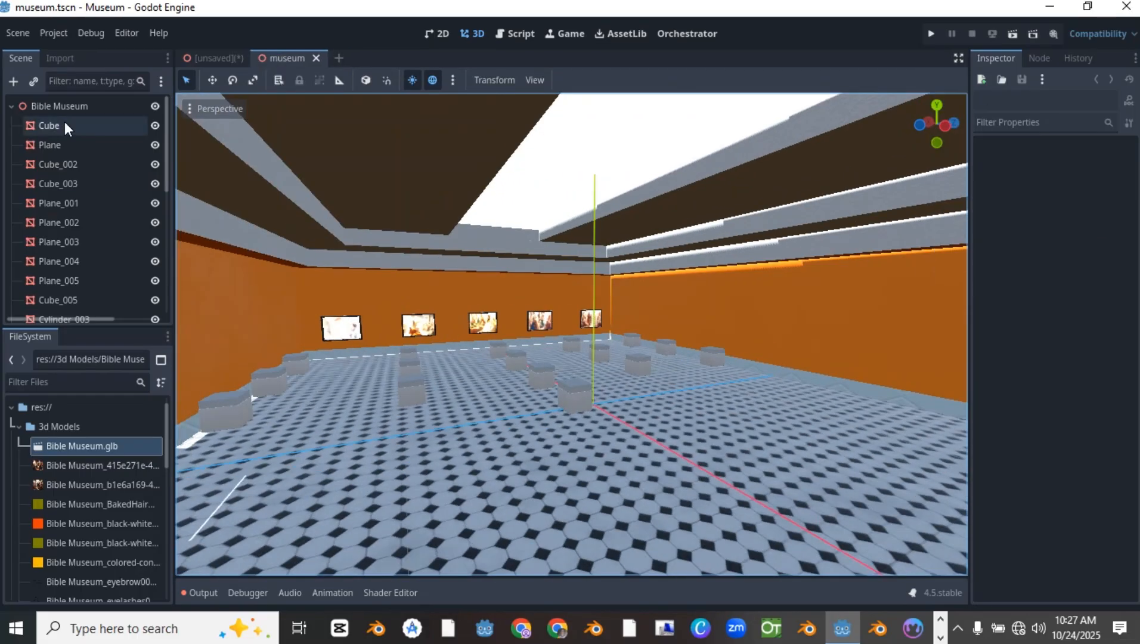
scroll(1092, 457, down, 6)
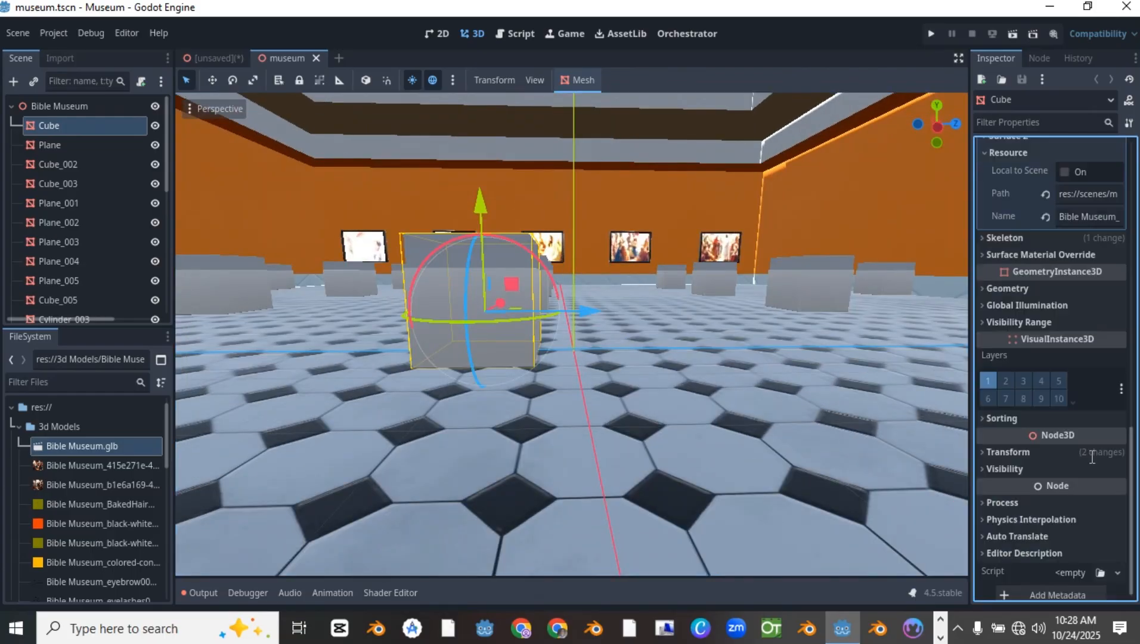
scroll(1090, 417, up, 5)
click(1089, 392)
scroll(1088, 388, down, 6)
scroll(1026, 444, up, 2)
drag(1077, 341, 1078, 340)
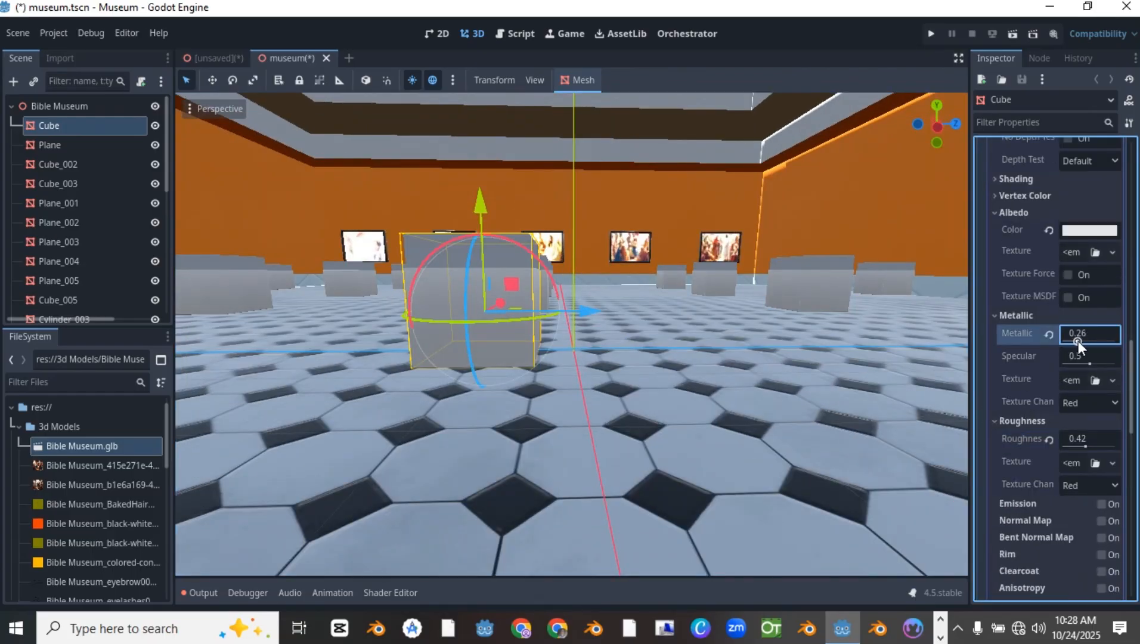
Open another surface material of the Cube mesh and examine its properties.
scroll(1077, 341, up, 2)
click(1080, 344)
scroll(1032, 348, up, 6)
click(1009, 272)
click(1083, 340)
scroll(1066, 432, down, 2)
scroll(1066, 431, down, 4)
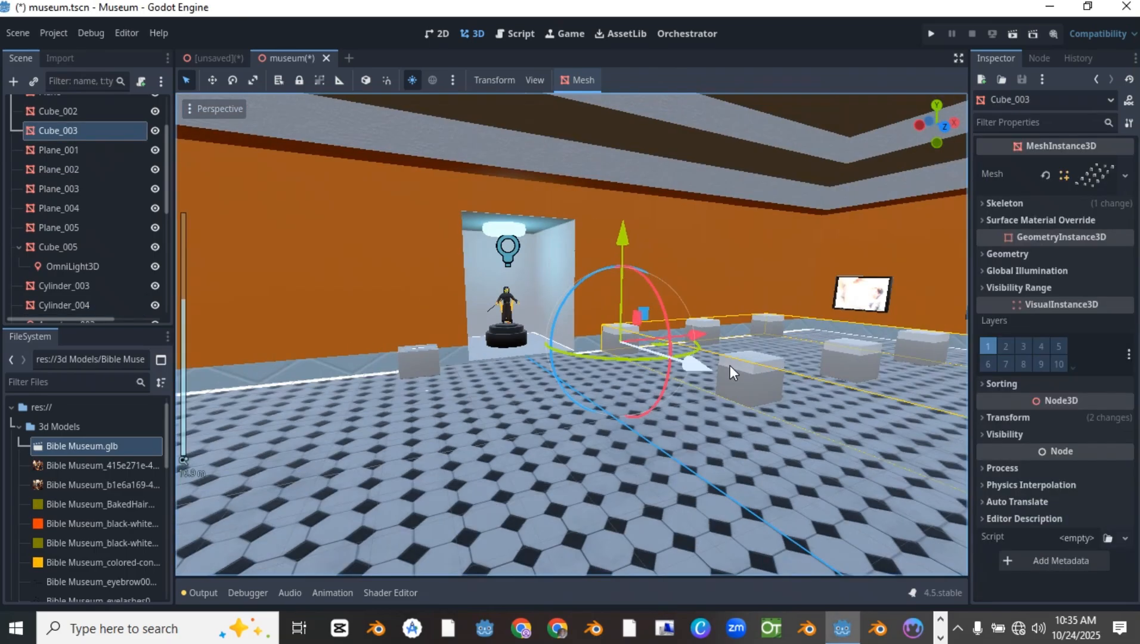
Raise the energy of the OmniLight3D under Plane slightly and enable its shadow.
scroll(697, 286, up, 5)
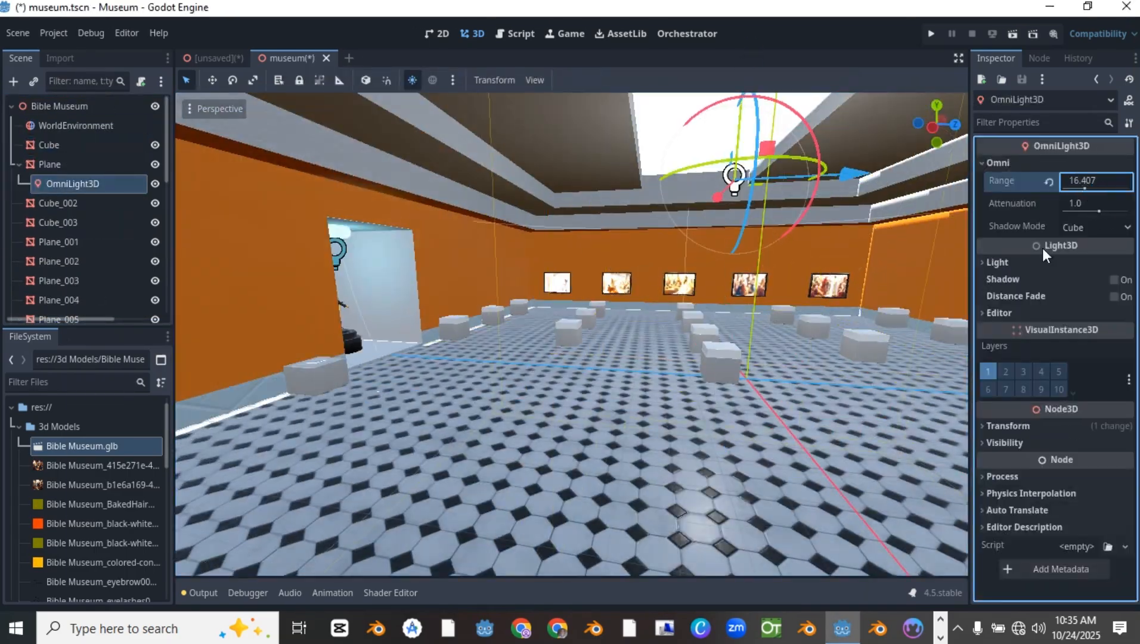
click(997, 262)
scroll(1016, 426, down, 5)
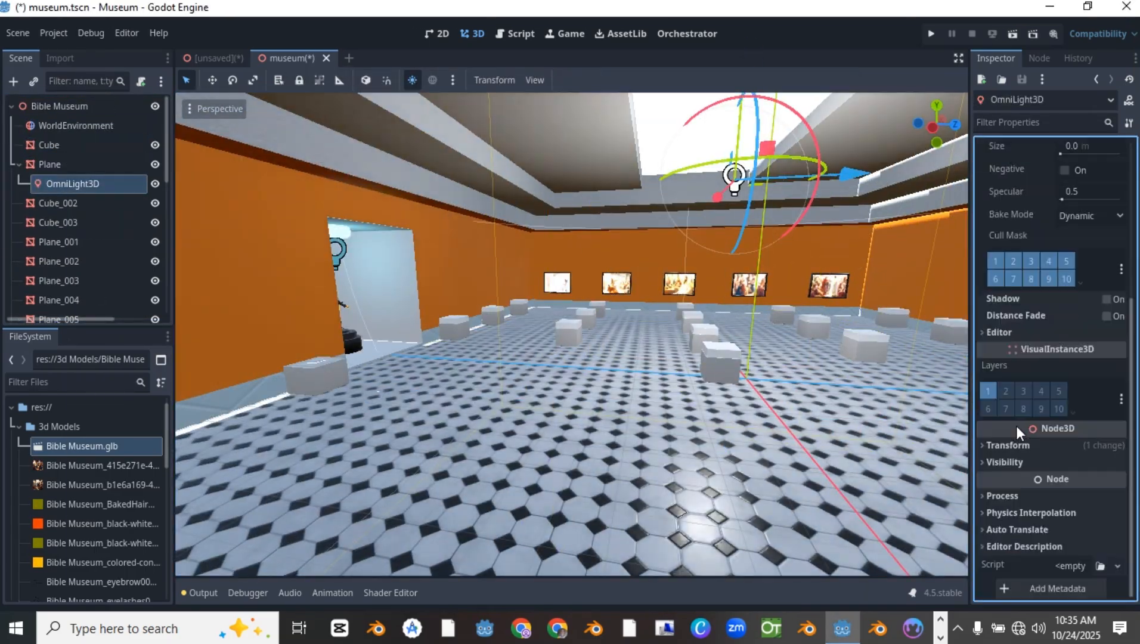
scroll(1016, 425, up, 4)
drag(1063, 293, 1070, 292)
click(1106, 530)
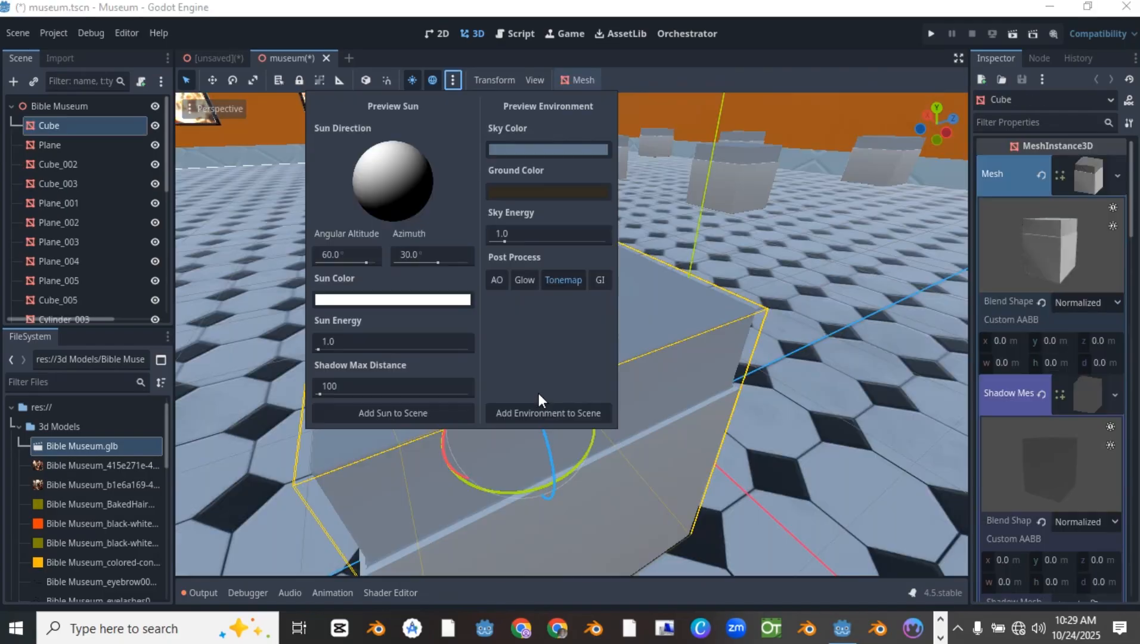
Add the preview environment to the museum scene.
click(541, 413)
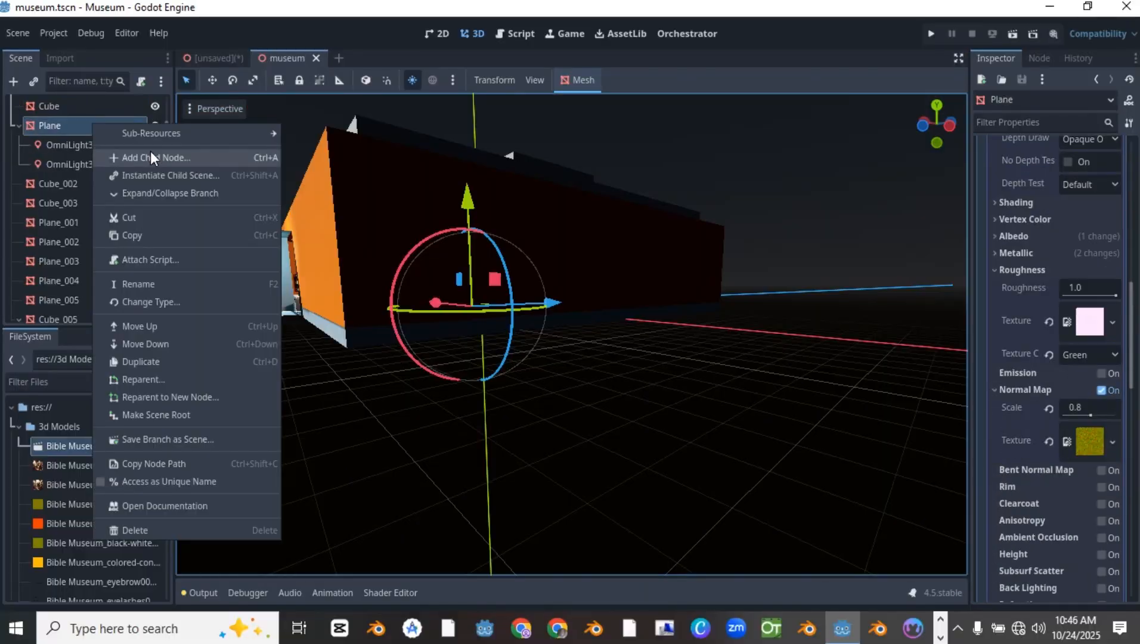
Add a StaticBody3D as a child of Plane and a CollisionShape3D inside that body.
click(150, 157)
text(sta)
key(Return)
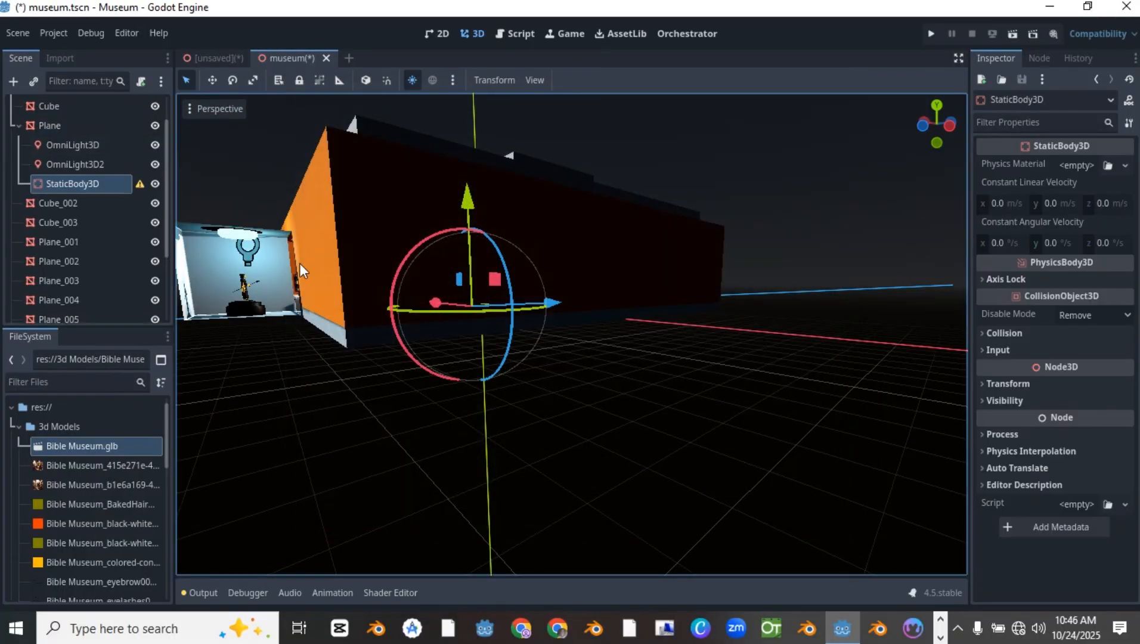
right_click(91, 182)
click(115, 188)
text(collis)
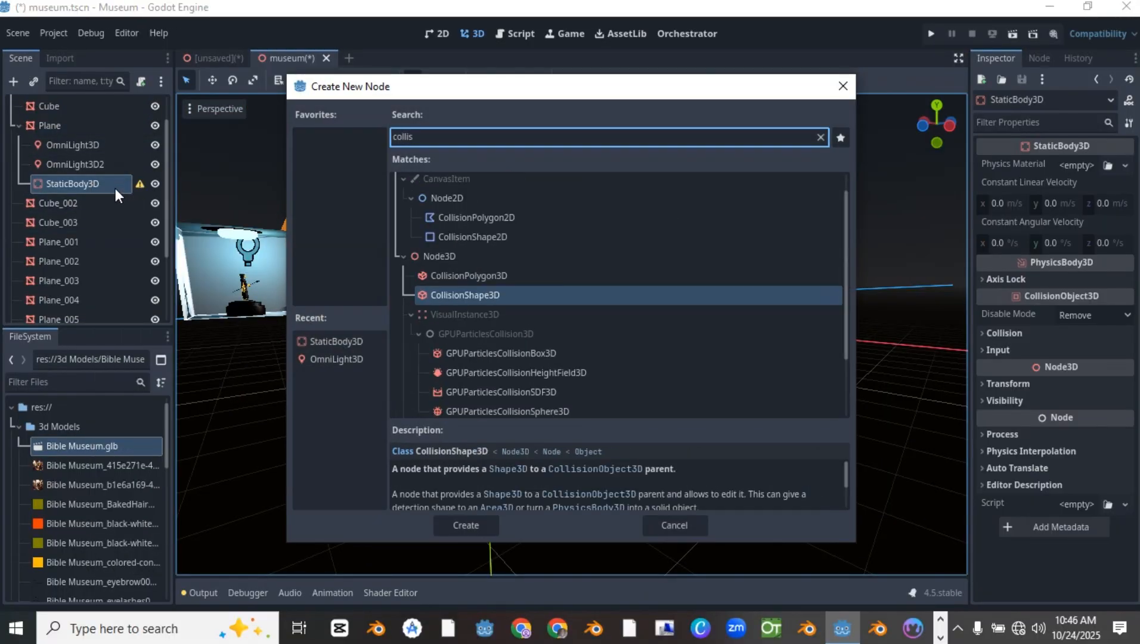
key(Return)
Assign a BoxShape3D to the collision shape under Plane's static body.
click(1077, 165)
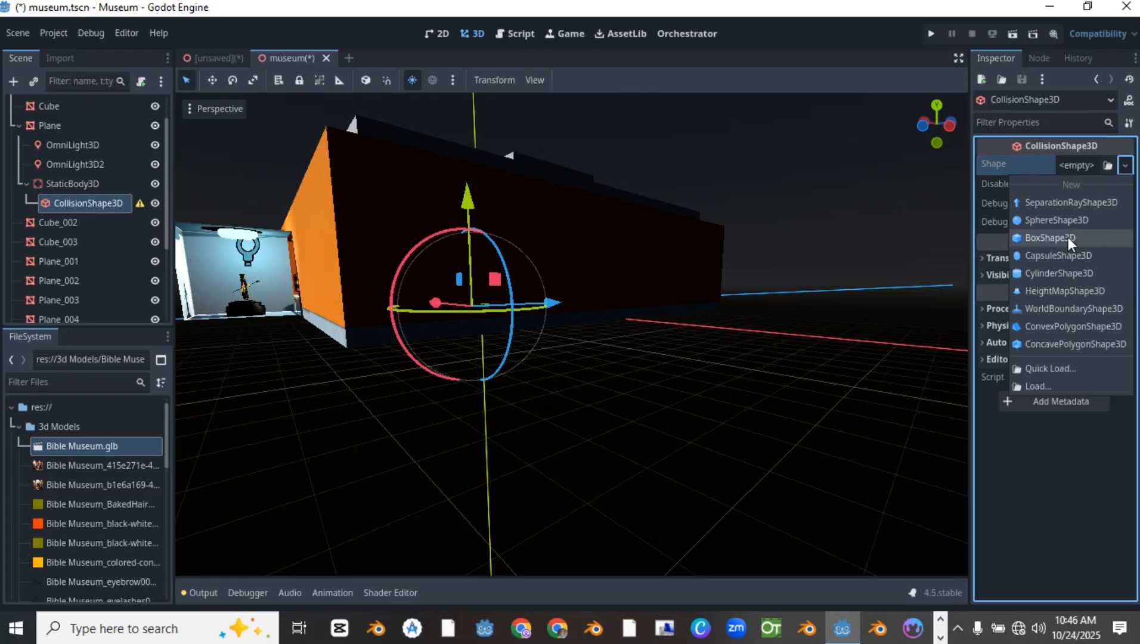
click(1056, 220)
click(1124, 165)
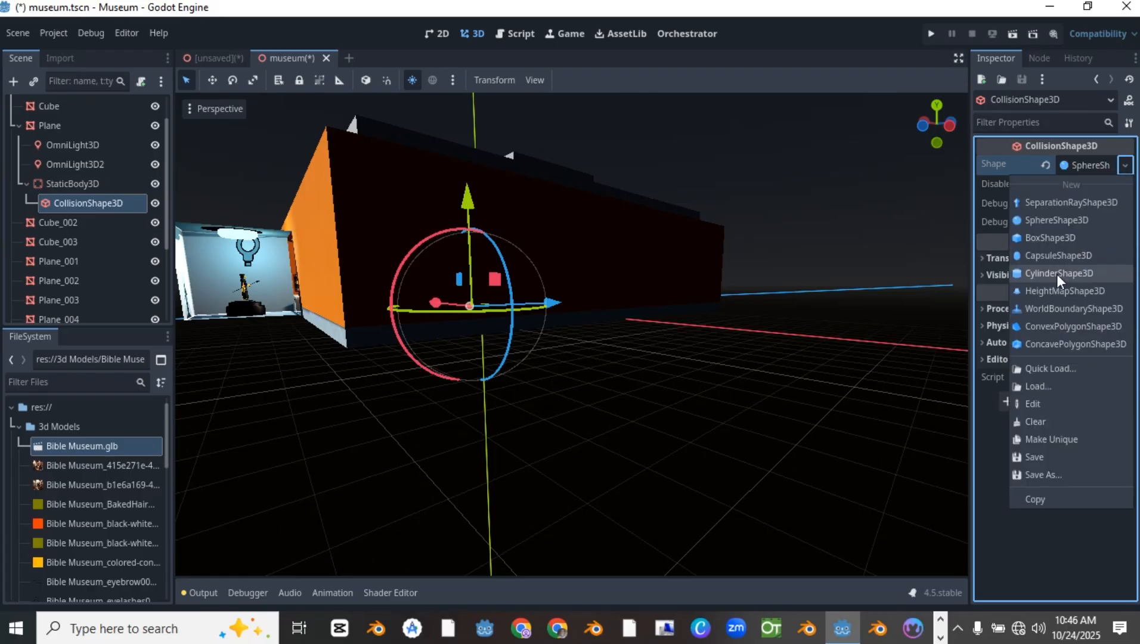
click(1050, 238)
Stretch the box collision shape horizontally across the museum to about 26.4 by 20.9 m.
scroll(535, 253, down, 15)
middle_drag(536, 253, 483, 360)
scroll(513, 322, up, 12)
drag(506, 295, 523, 299)
shift+middle_drag(523, 299, 611, 291)
scroll(611, 291, up, 8)
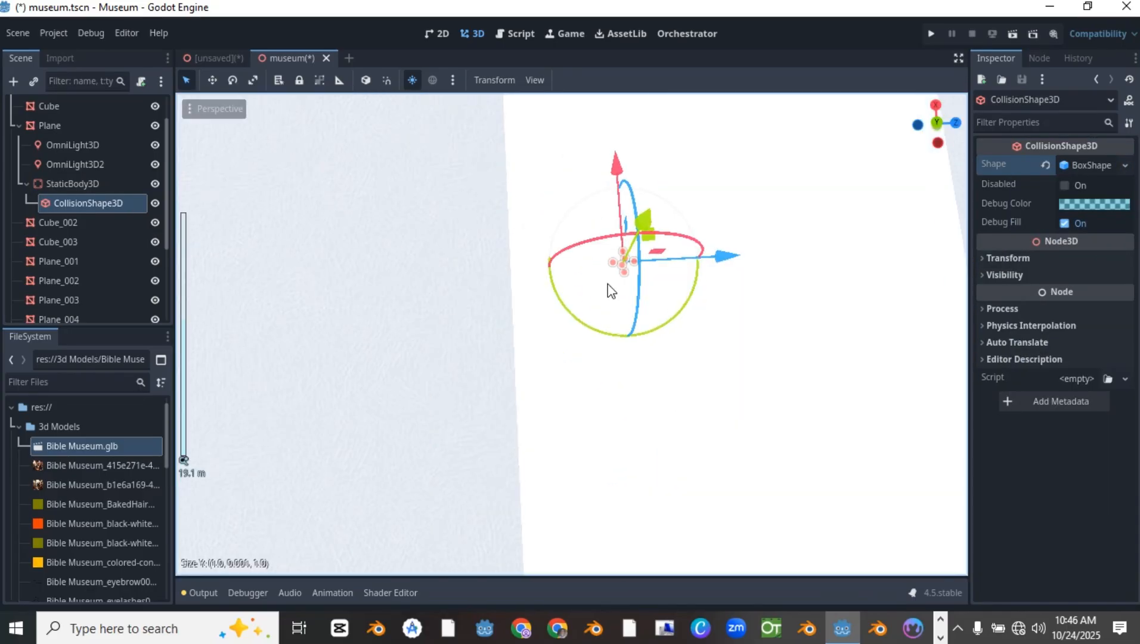
drag(612, 265, 279, 282)
scroll(572, 286, down, 7)
middle_drag(799, 286, 645, 291)
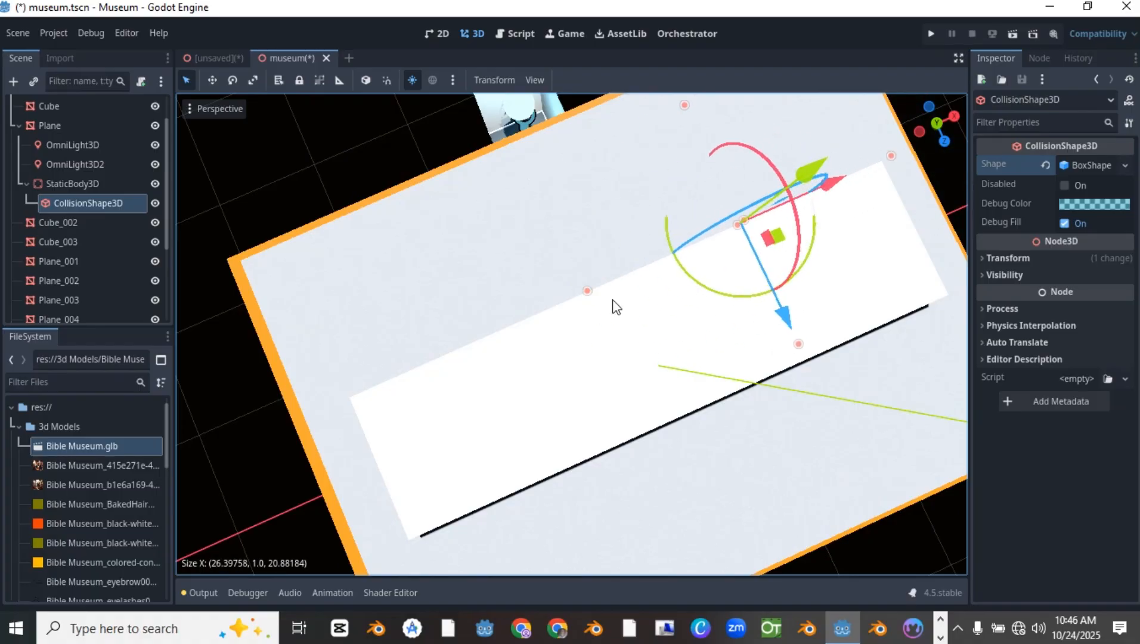
Extend the remaining sides of the collision box to fit the museum floor.
drag(271, 392, 268, 394)
middle_drag(703, 369, 761, 191)
scroll(761, 191, down, 6)
scroll(640, 261, up, 8)
scroll(640, 262, down, 9)
middle_drag(640, 261, 709, 388)
drag(633, 308, 663, 326)
middle_drag(664, 326, 554, 364)
drag(517, 424, 539, 399)
middle_drag(566, 390, 545, 372)
scroll(644, 369, up, 8)
drag(763, 357, 750, 352)
middle_drag(769, 363, 644, 325)
scroll(707, 375, up, 10)
scroll(707, 376, down, 13)
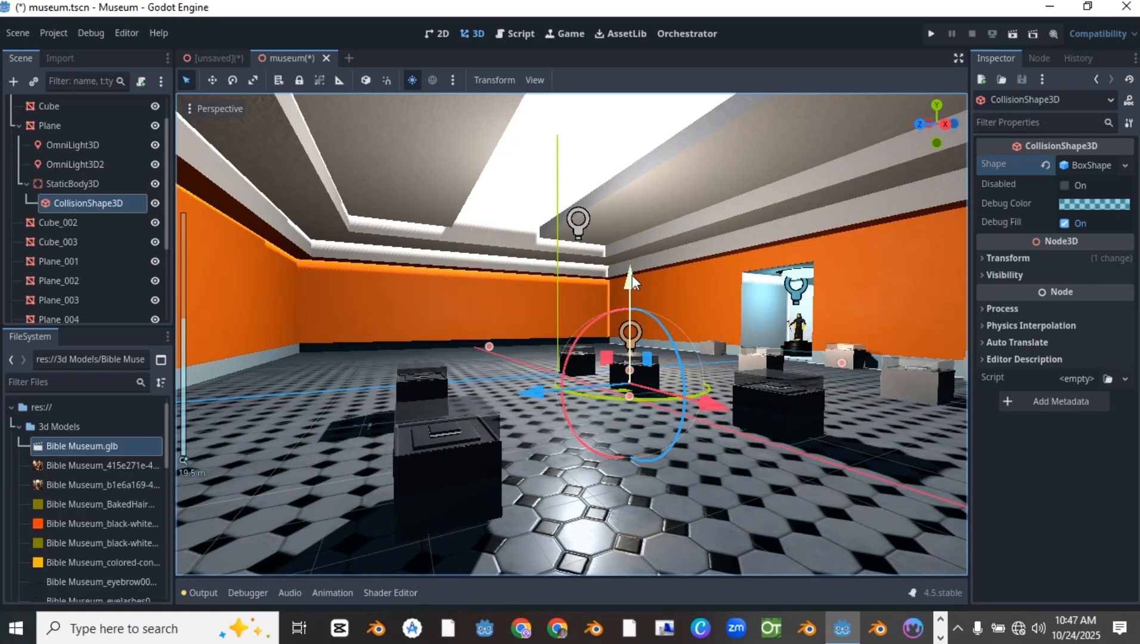
scroll(730, 303, up, 11)
middle_drag(730, 304, 438, 286)
click(535, 80)
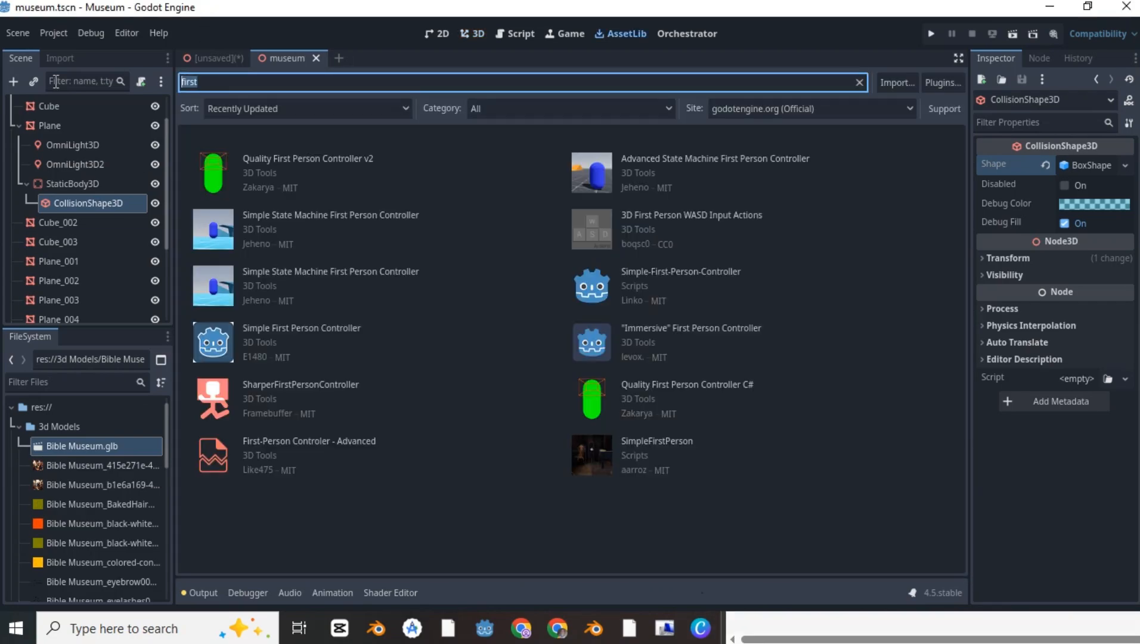
Search the asset library for "basic fps" and install the Basic FPS Player asset into the project.
text(basic fps)
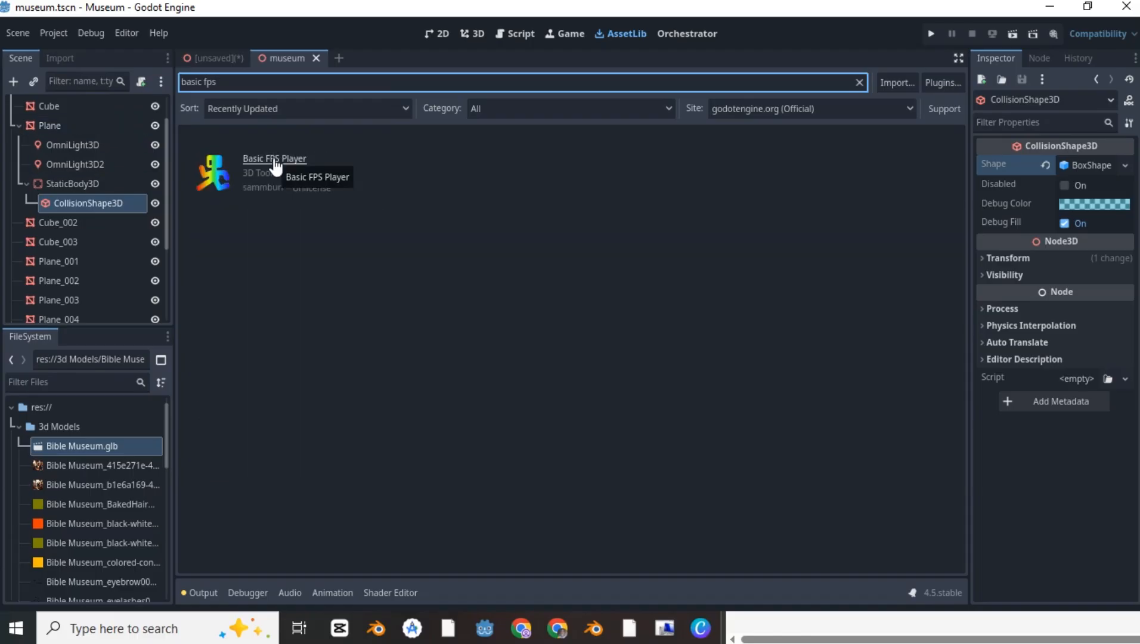
click(275, 160)
click(450, 474)
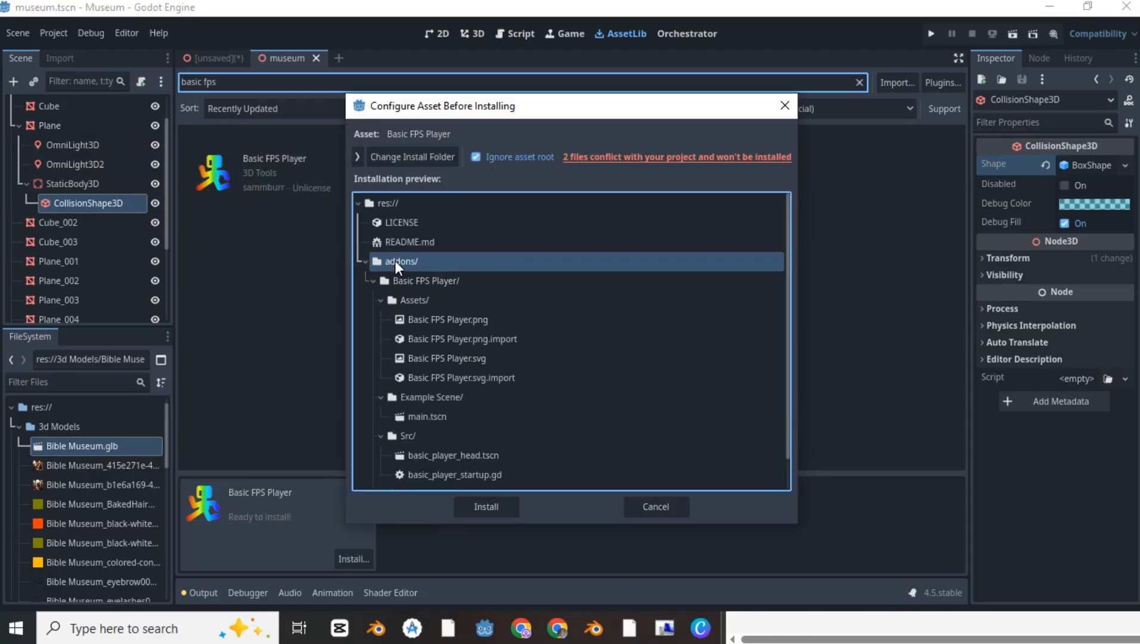
click(496, 507)
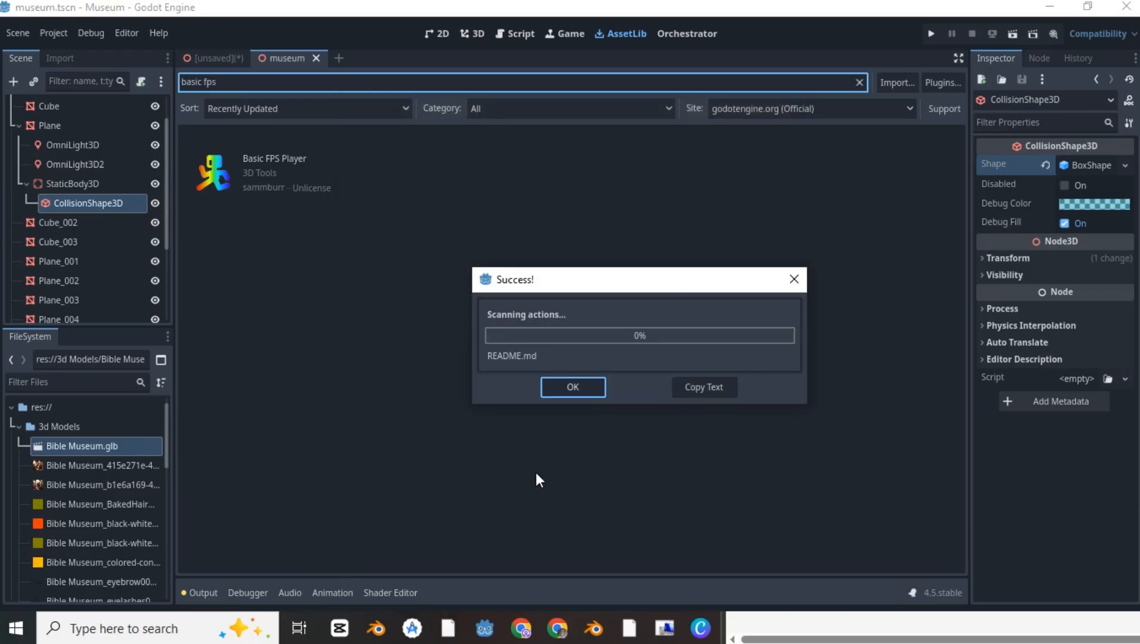
click(573, 387)
Enable the Basic FPS Player plugin in the project settings.
click(51, 33)
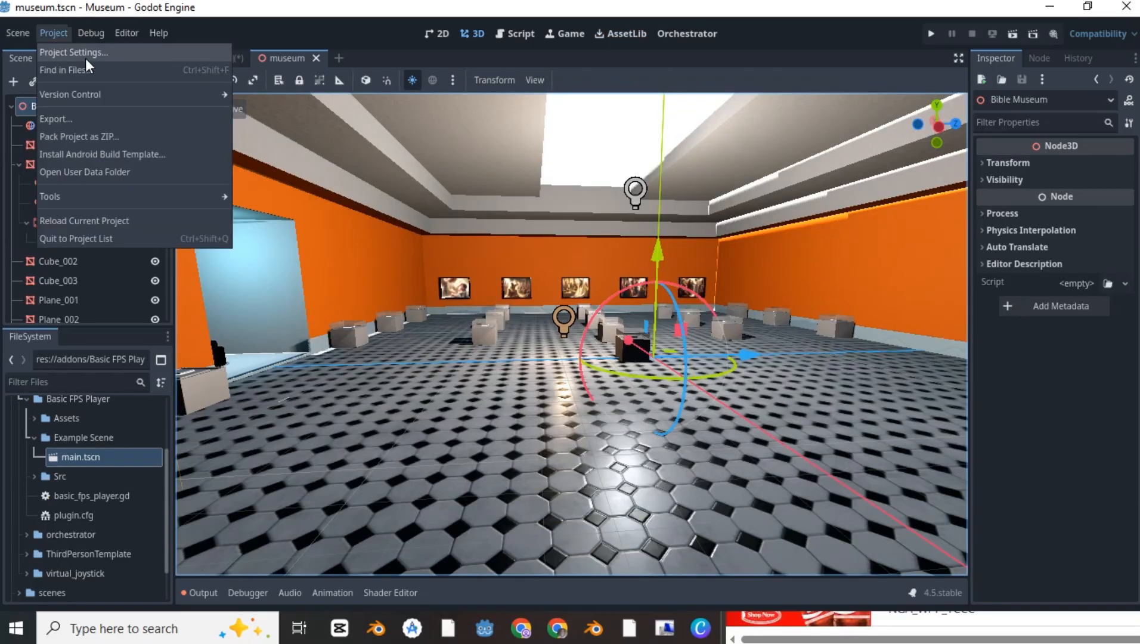
click(85, 58)
click(422, 113)
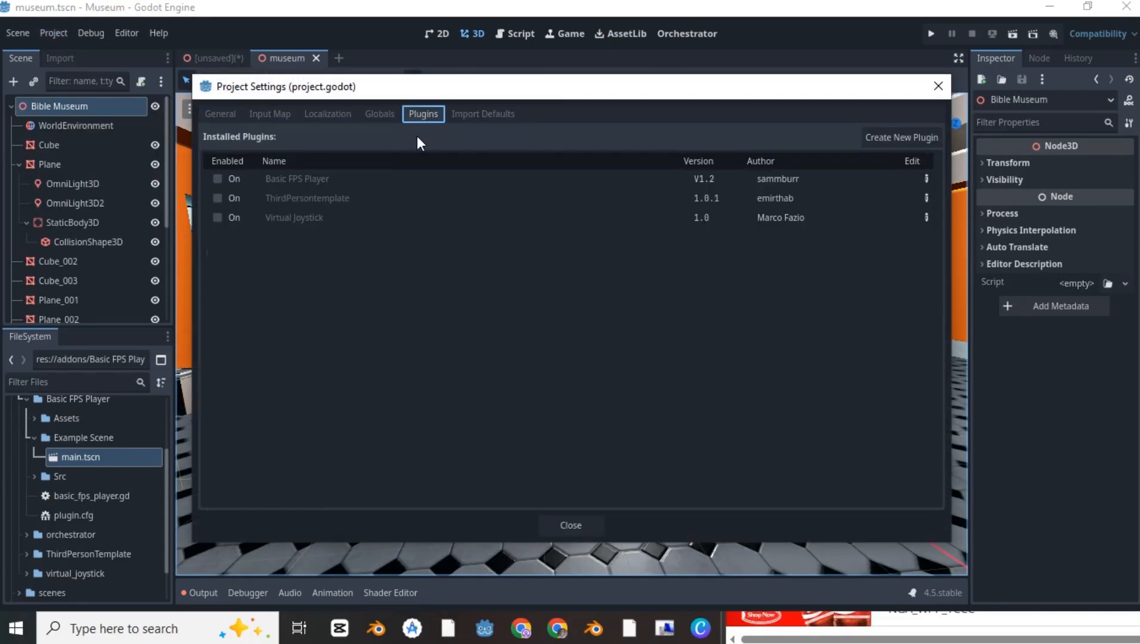
click(224, 178)
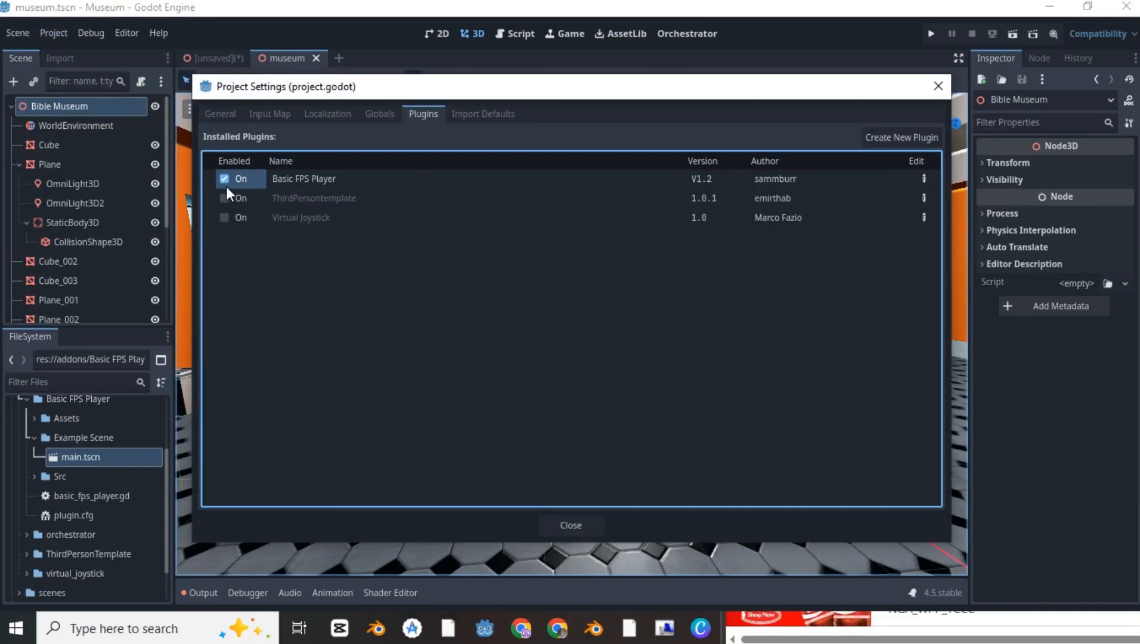
click(571, 525)
Add a Basic FPS Player node as a child of the Bible Museum root.
right_click(66, 106)
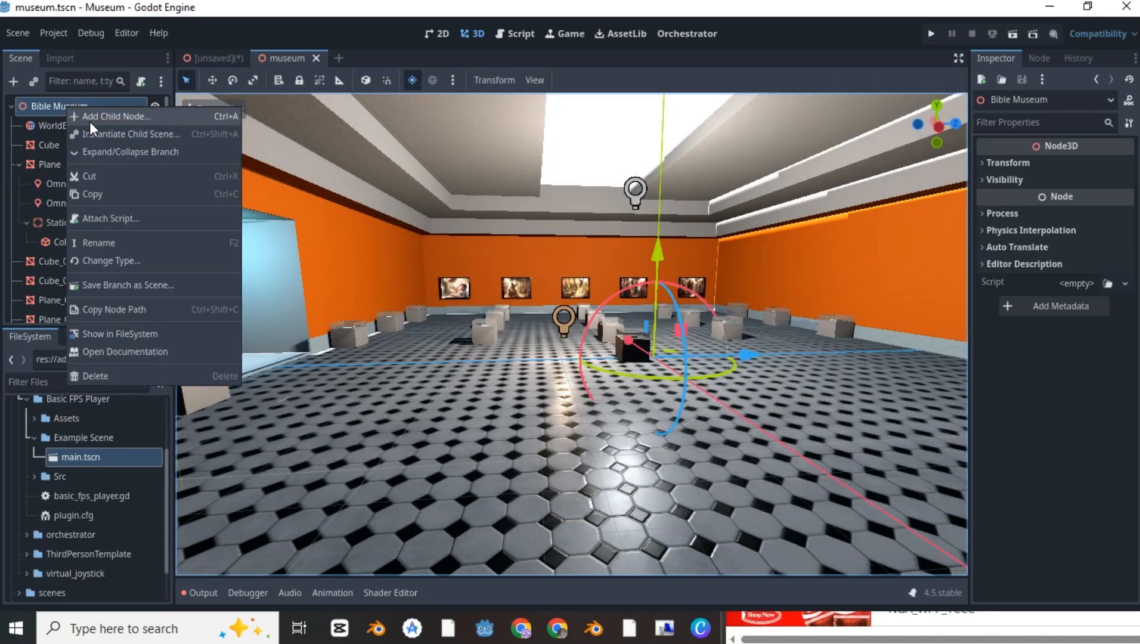
click(88, 117)
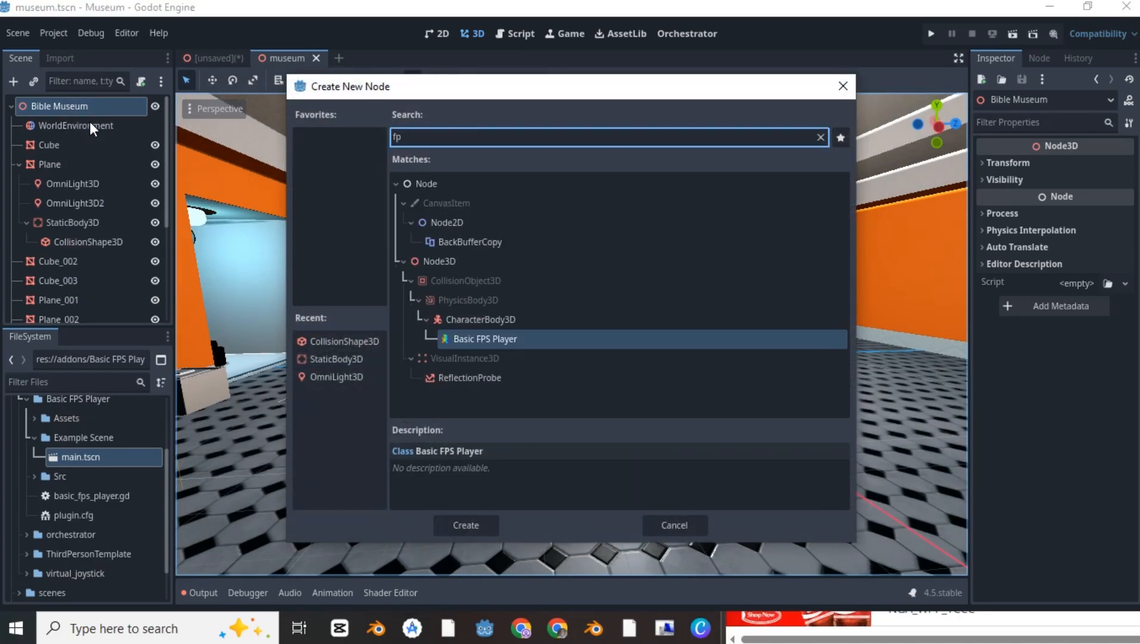
click(471, 526)
Add a CollisionShape3D to the Basic FPS Player and assign it a SphereShape3D.
right_click(70, 291)
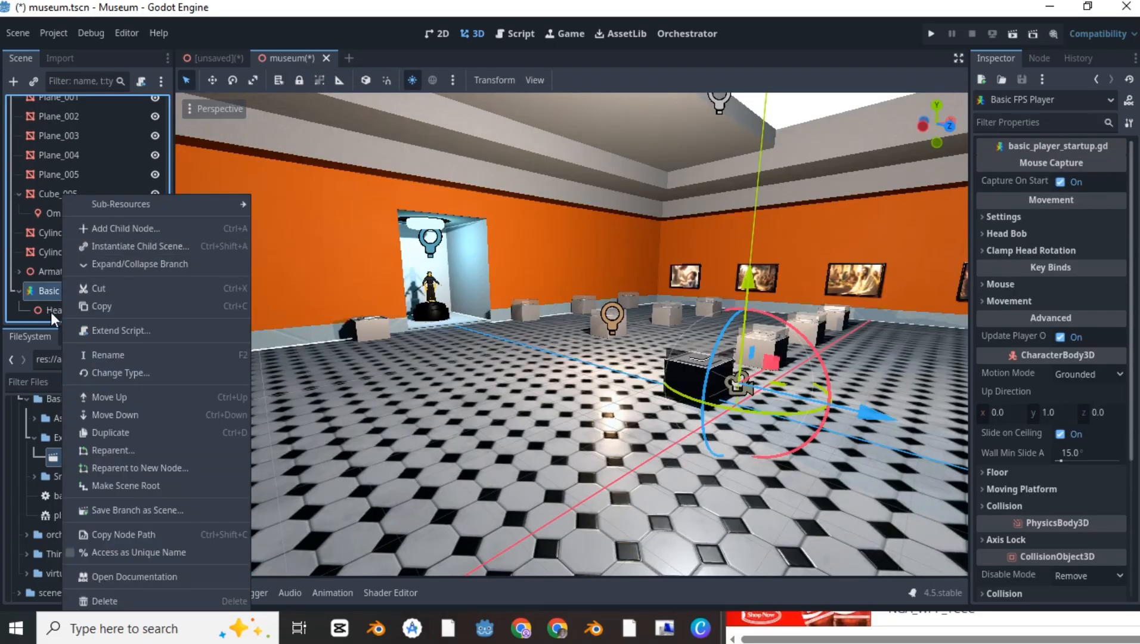
click(116, 228)
text(col)
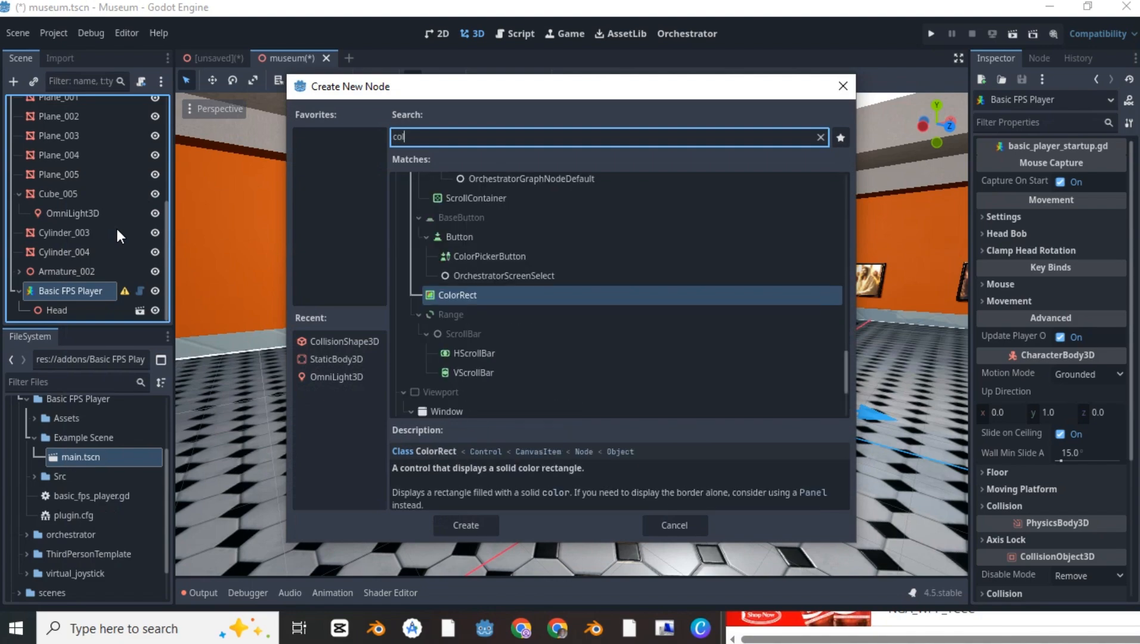
text(l)
key(Return)
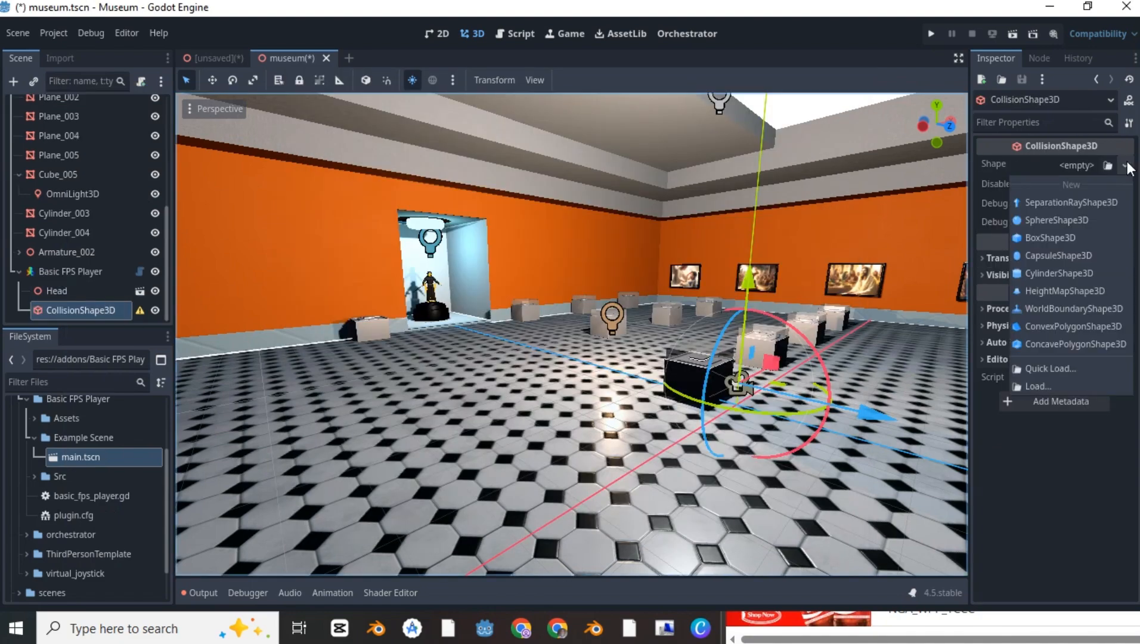
click(1062, 220)
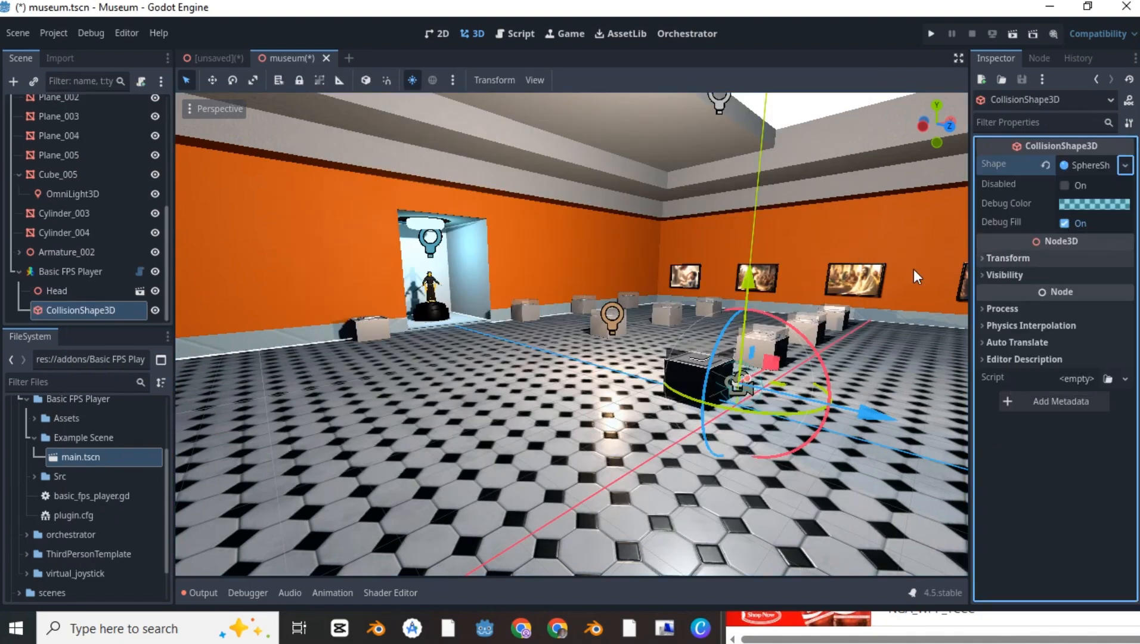
Change the player's collision shape to a CapsuleShape3D and nudge the Basic FPS Player beside the black display case.
click(1125, 165)
click(1067, 262)
middle_drag(671, 309, 569, 357)
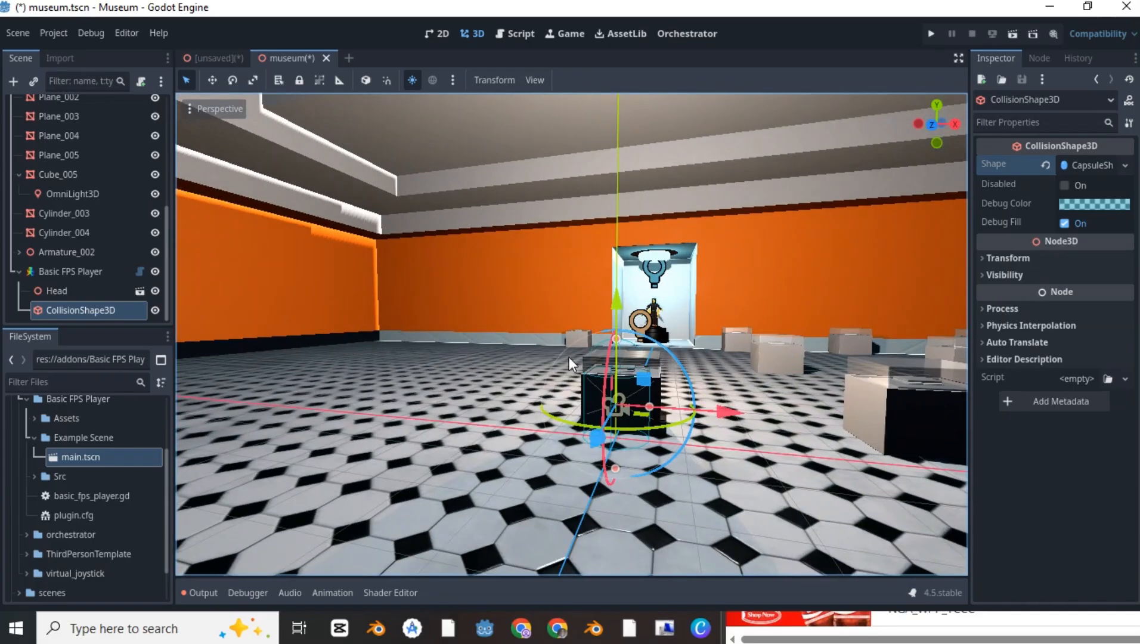
click(90, 271)
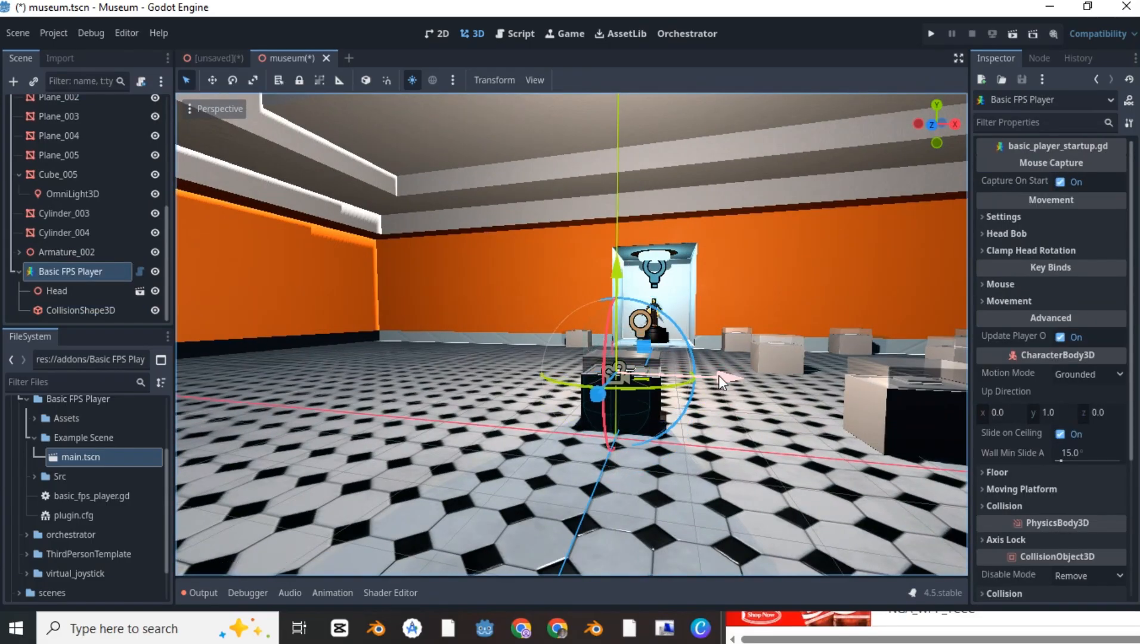
drag(594, 379, 591, 378)
middle_drag(592, 378, 618, 330)
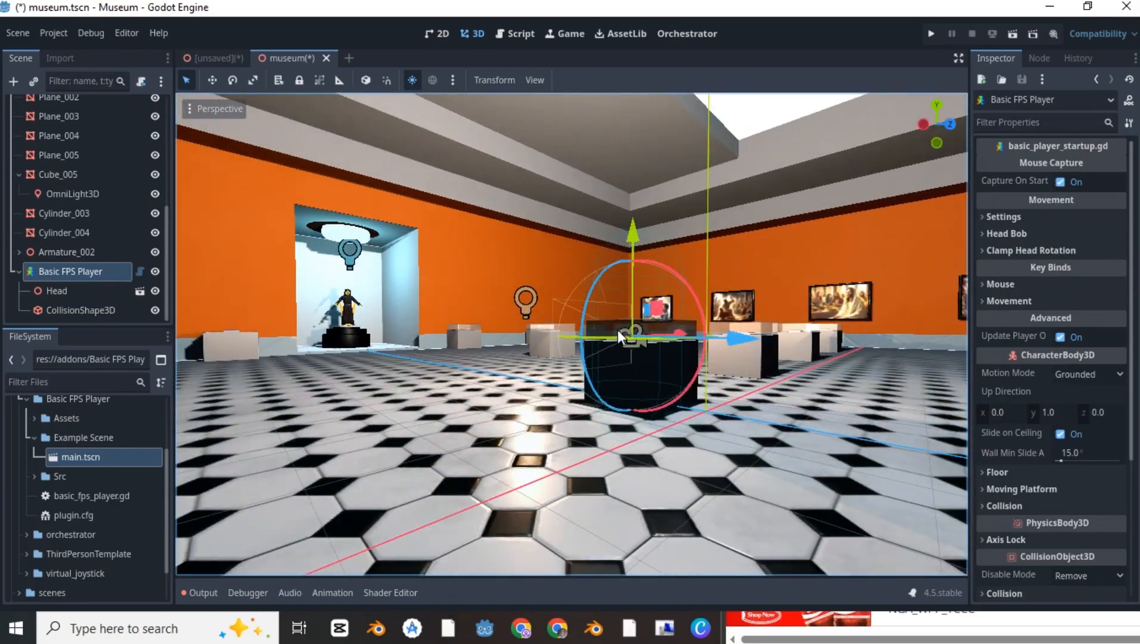
Save the museum scene and run the project to test walking and jumping around the hall.
key(ctrl+s)
key(F5)
key(w)
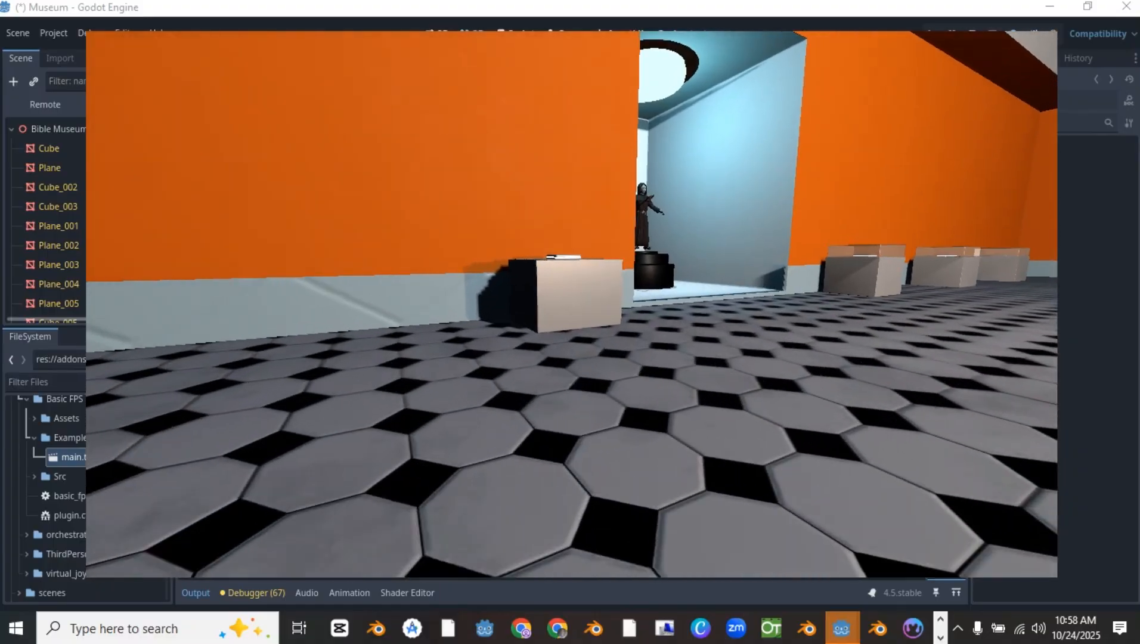
key(w)
key(space)
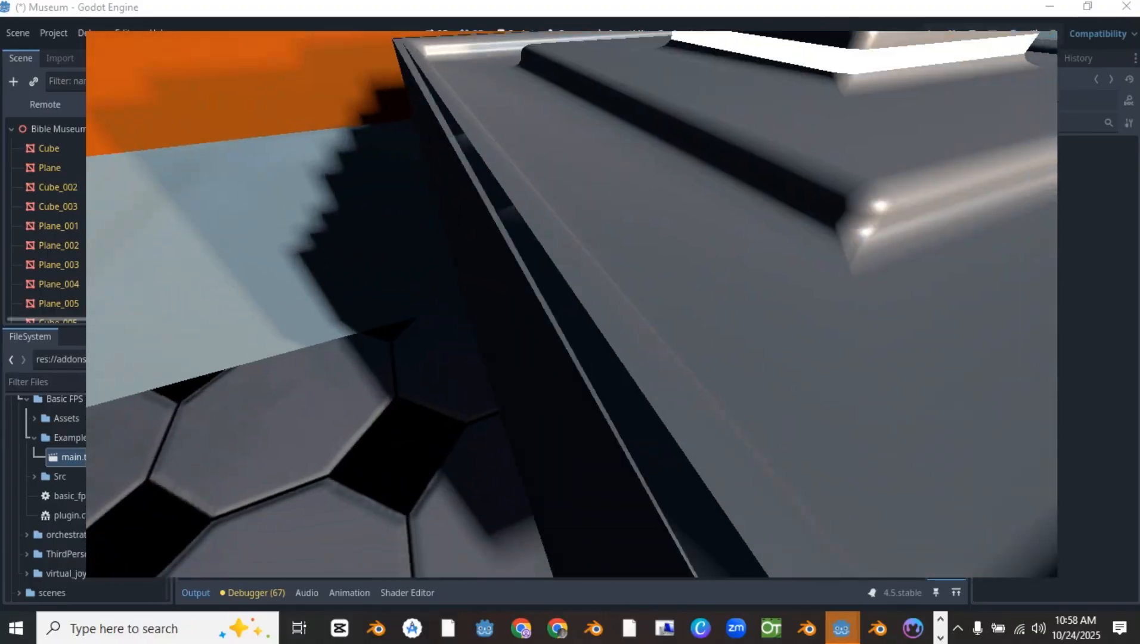
key(alt+Tab)
key(alt+Tab)
Try selecting the framed paintings in the unsaved Bible Museum scene and shifting them together.
click(311, 189)
click(690, 525)
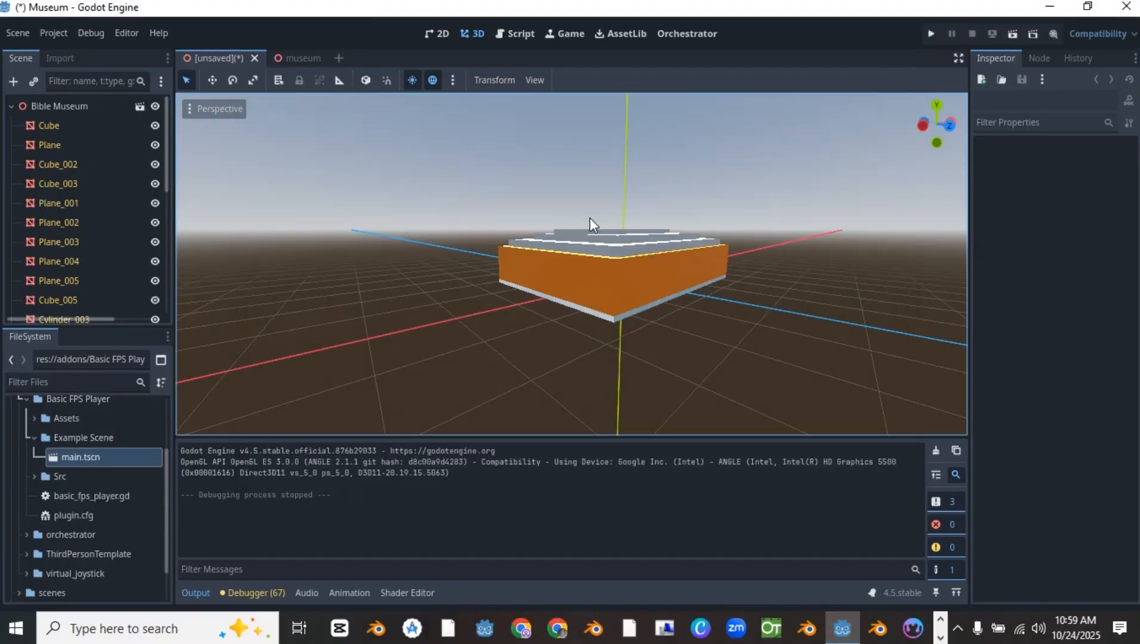
scroll(529, 273, up, 15)
mouse_move(529, 274)
middle_down()
mouse_move(654, 208)
mouse_move(835, 206)
middle_up()
click(617, 226)
shift+click(554, 235)
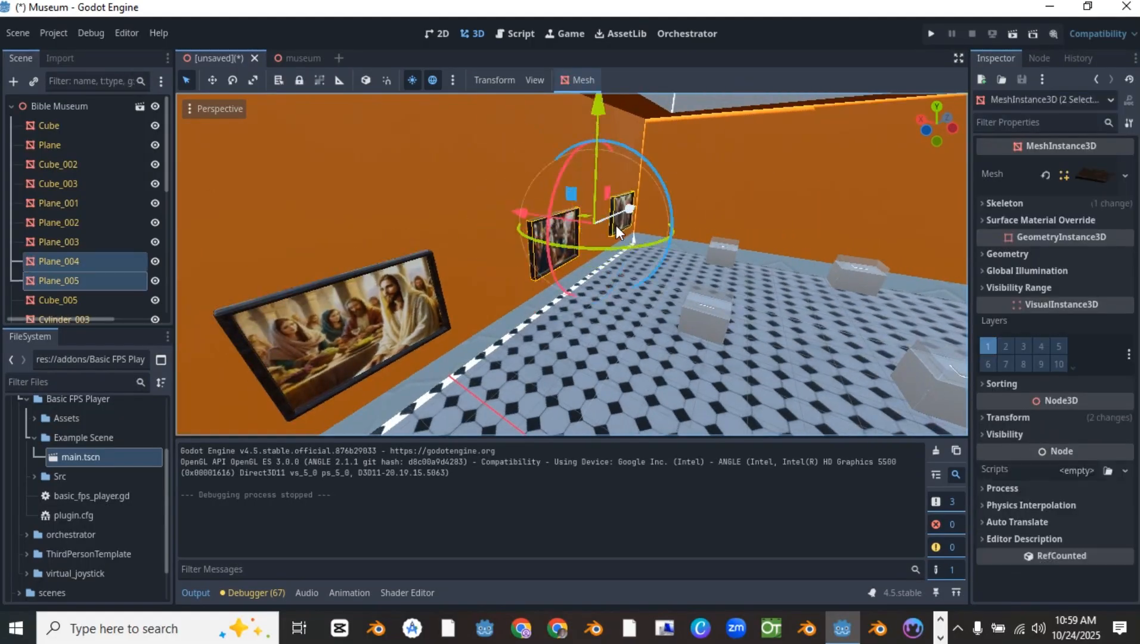
shift+click(381, 325)
shift+click(399, 316)
shift+click(407, 310)
middle_drag(407, 311, 536, 269)
drag(638, 243, 611, 241)
scroll(93, 231, down, 10)
Check the museum scene and close the unsaved Bible Museum scene.
click(303, 57)
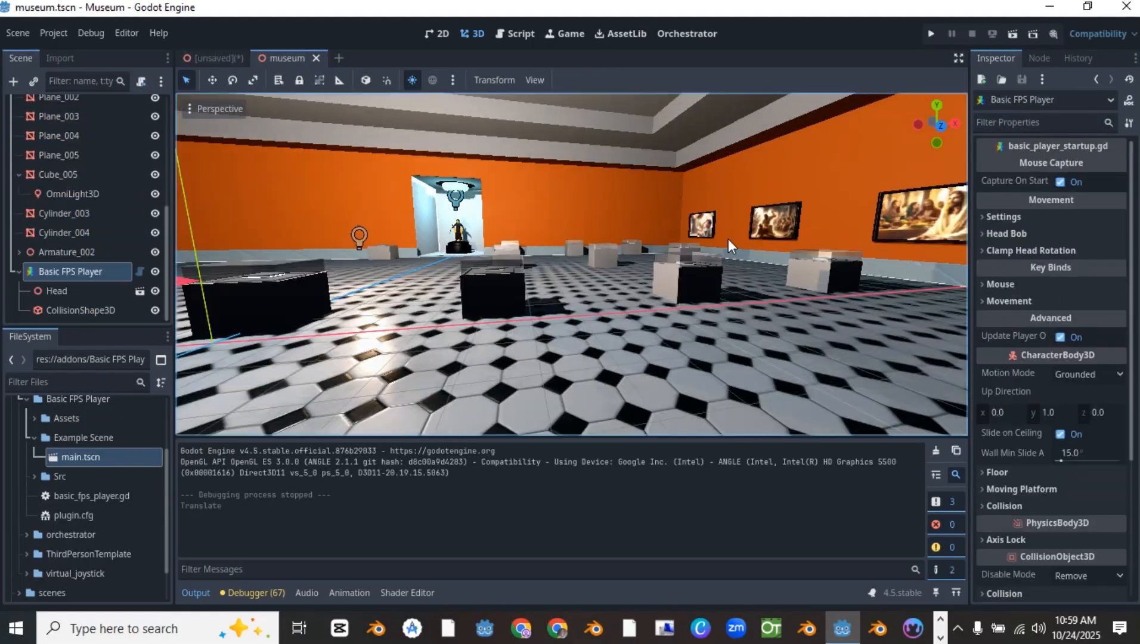
click(215, 57)
click(255, 57)
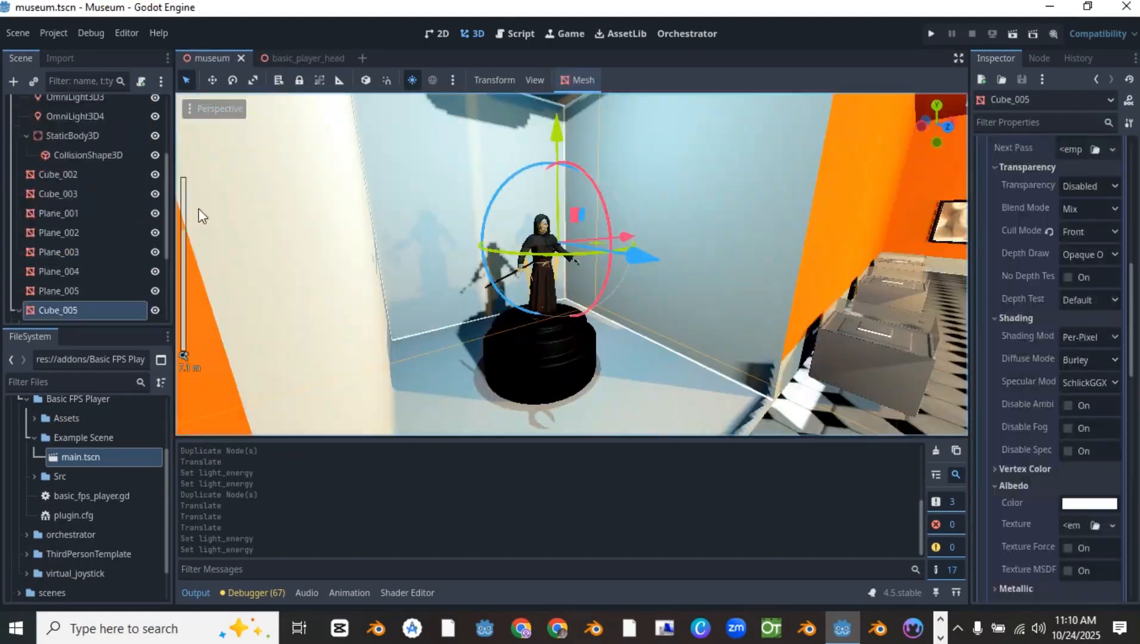
Try rotating the statue's Armature_002 node, and undo the rotation.
scroll(89, 250, down, 5)
click(66, 252)
drag(565, 356, 596, 353)
key(ctrl+z)
middle_drag(596, 353, 638, 291)
Save the museum scene and create a new scene with a Control root node sized about 294 × 193.
key(ctrl+s)
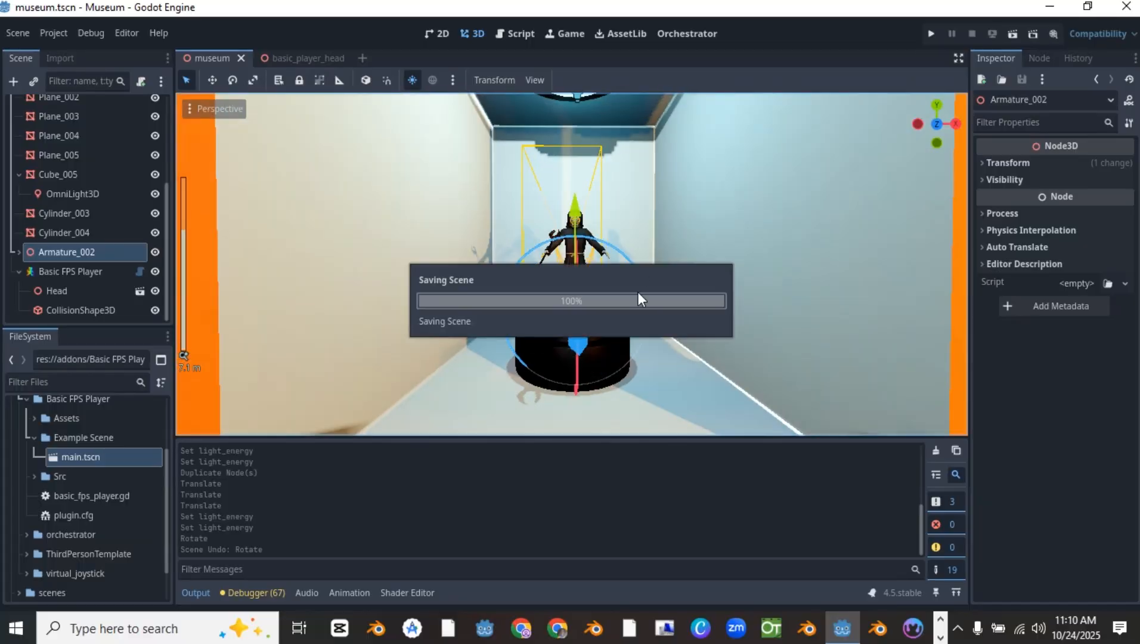
scroll(638, 291, up, 3)
click(363, 59)
click(97, 196)
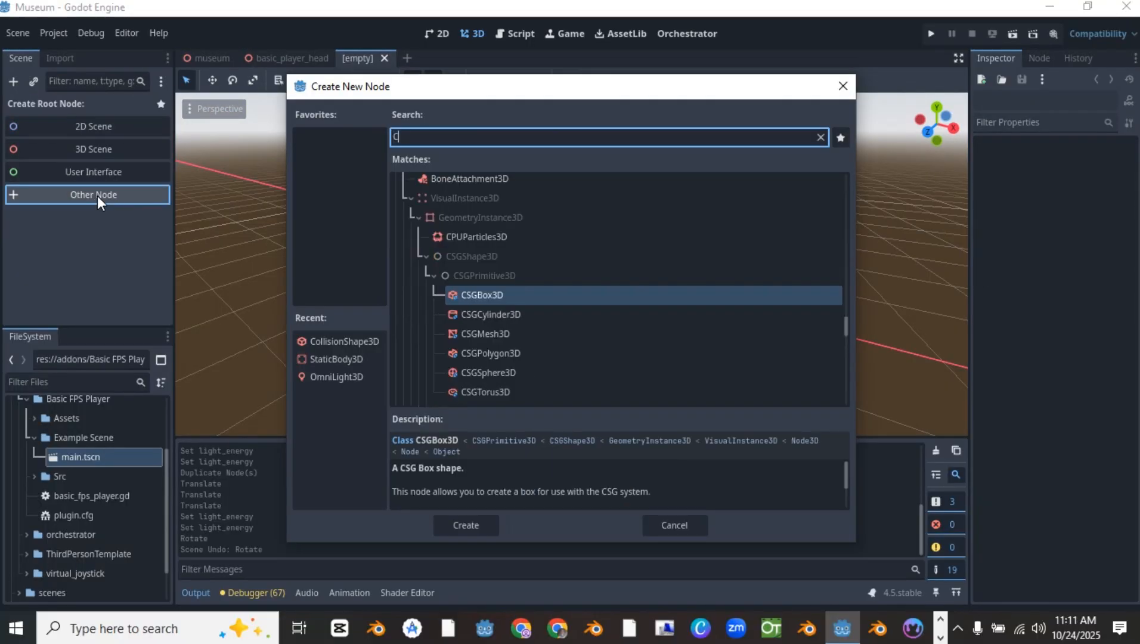
text(CONT)
key(Return)
drag(351, 221, 565, 350)
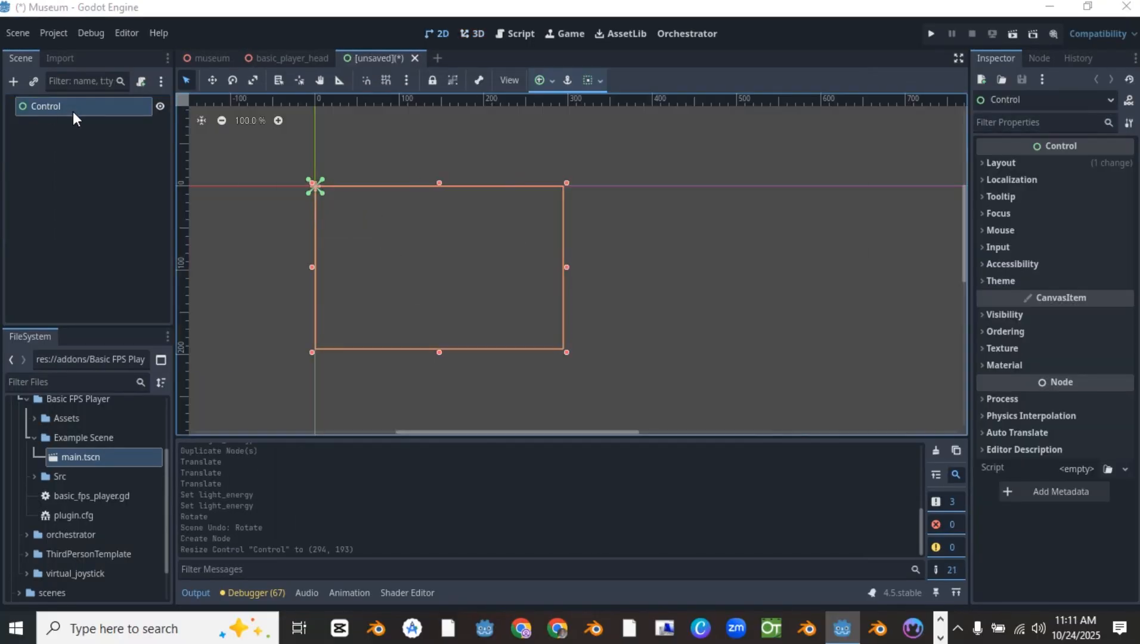
Add a ColorRect as a child of the Control and resize it to cover the whole viewport frame.
key(ctrl+a)
text(COLOR)
key(Return)
drag(351, 222, 589, 349)
scroll(412, 170, down, 10)
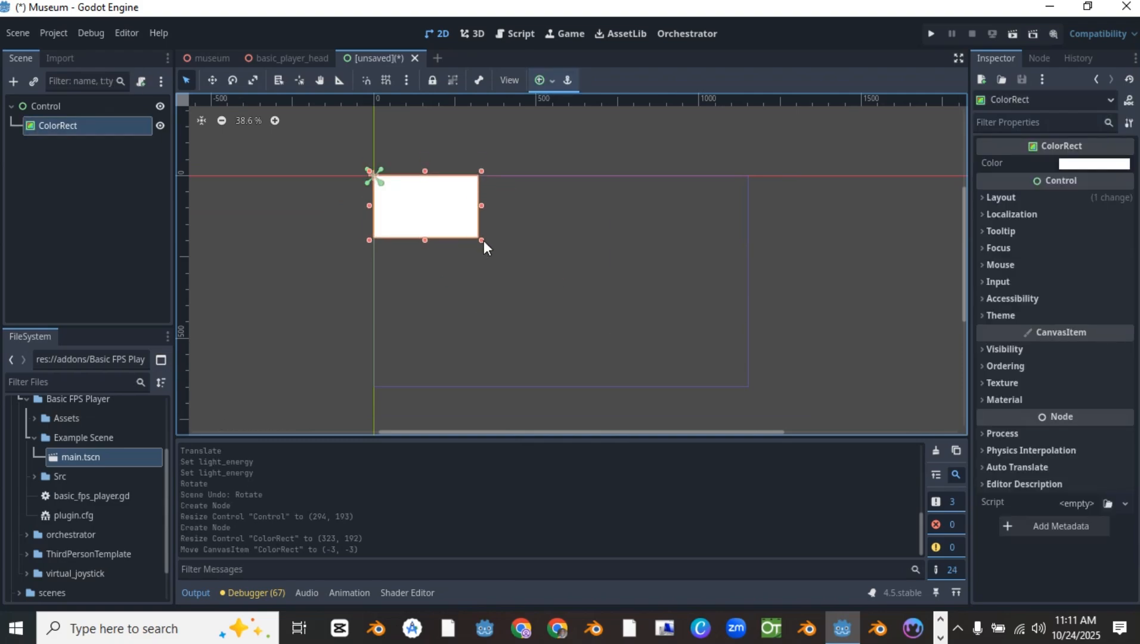
drag(484, 241, 751, 388)
Set the ColorRect's color to a semi-transparent light blue.
click(1073, 163)
click(996, 209)
drag(1129, 188, 1129, 217)
drag(1079, 485, 1016, 487)
Add a Label as a child of the ColorRect and open its text for editing.
right_click(114, 126)
click(137, 136)
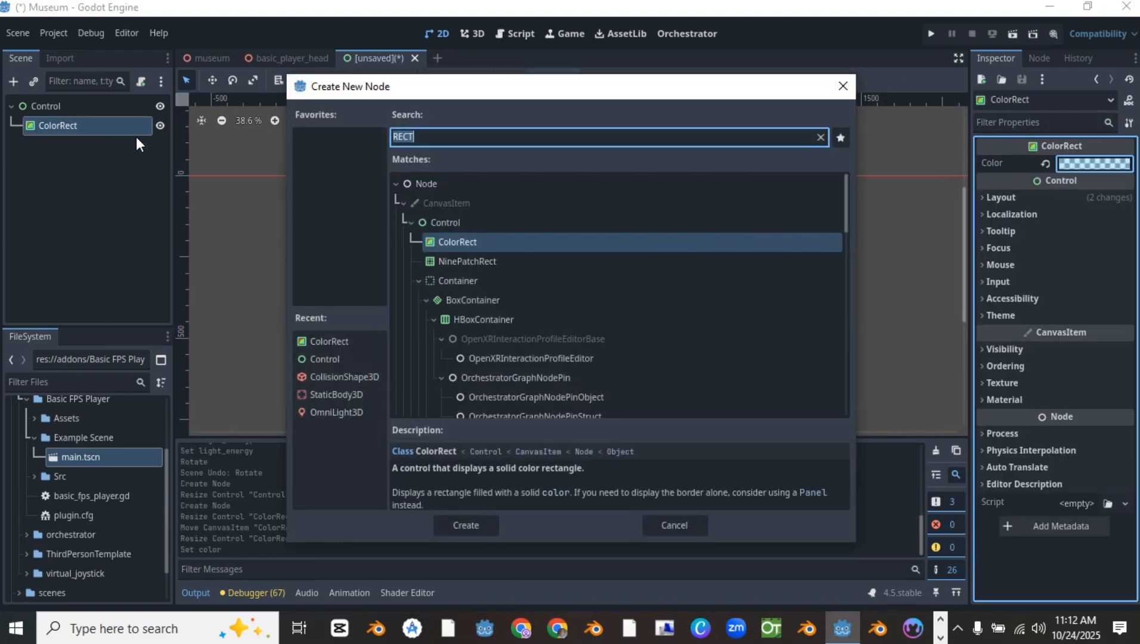
text(LABEL)
key(Return)
click(987, 199)
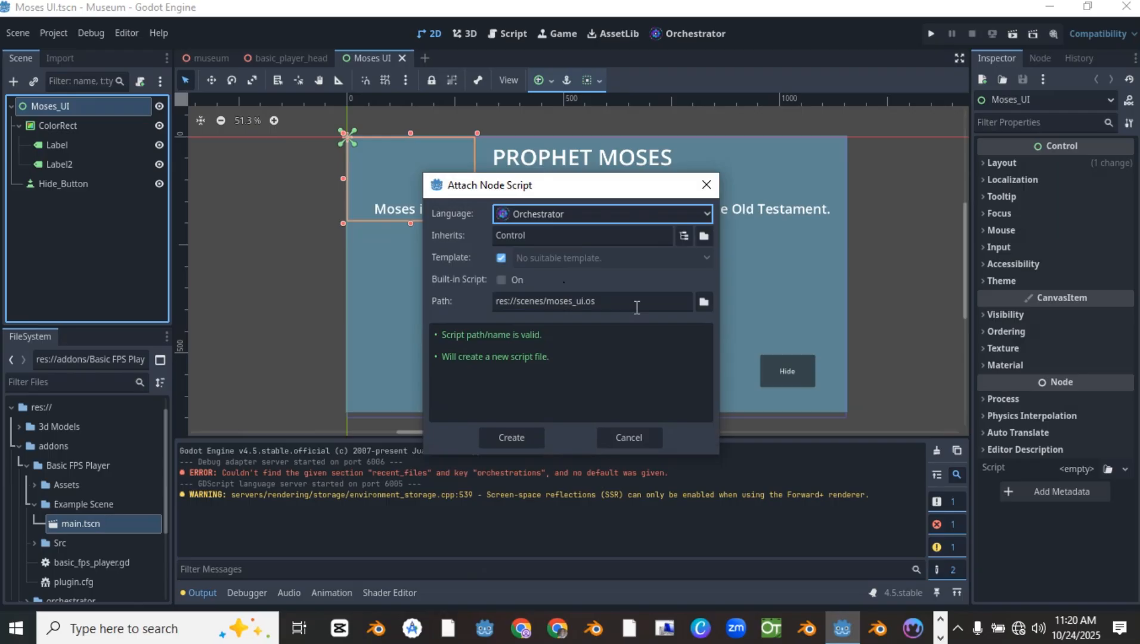
Attach an Orchestrator script to Moses_UI and connect Hide_Button's pressed() signal to the receiver method _on_hide_mosesbutton_pressed.
click(704, 301)
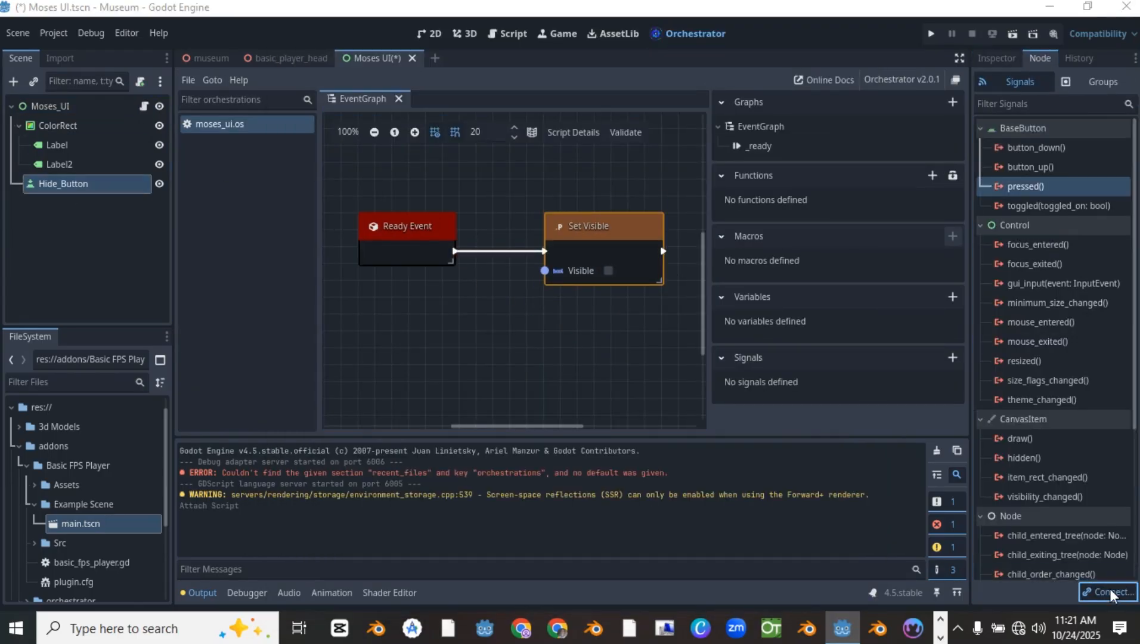
click(1107, 591)
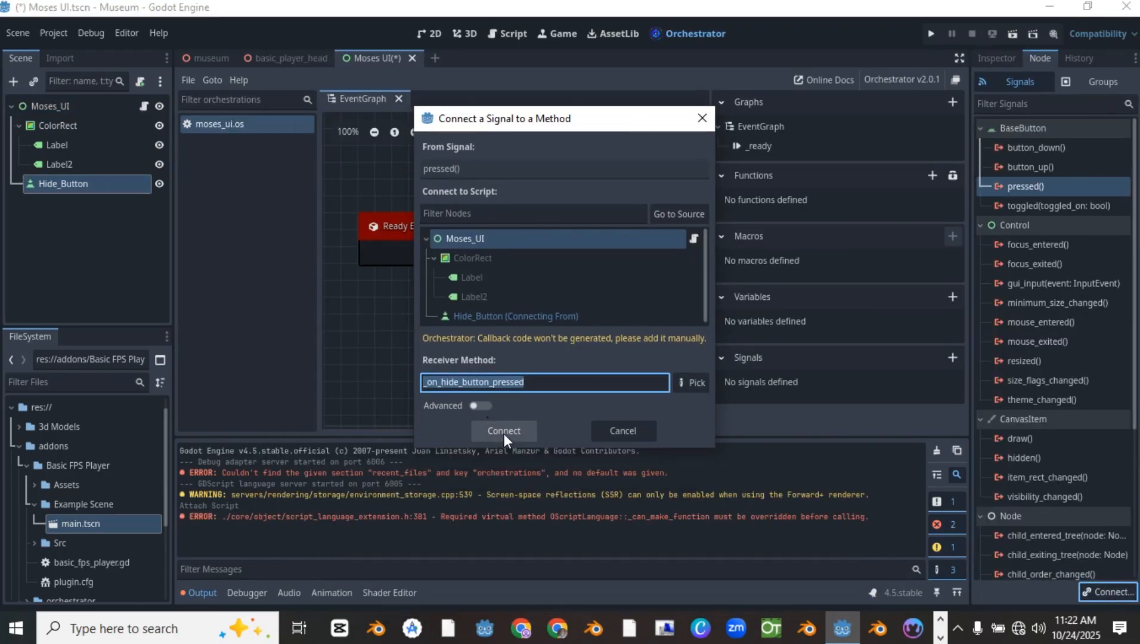
click(504, 433)
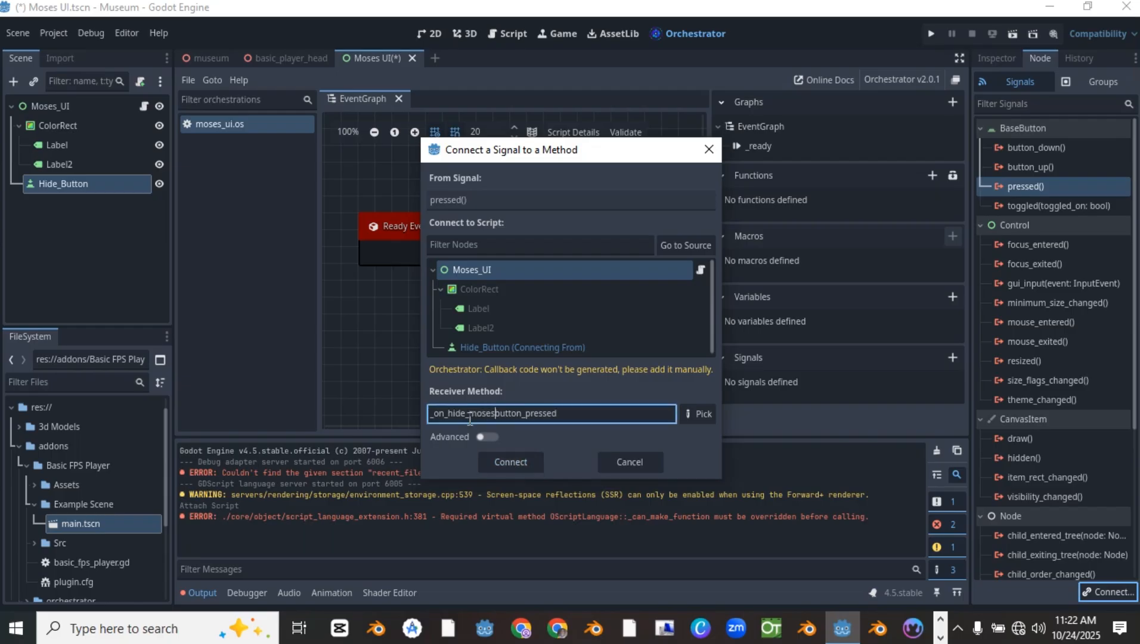
click(511, 462)
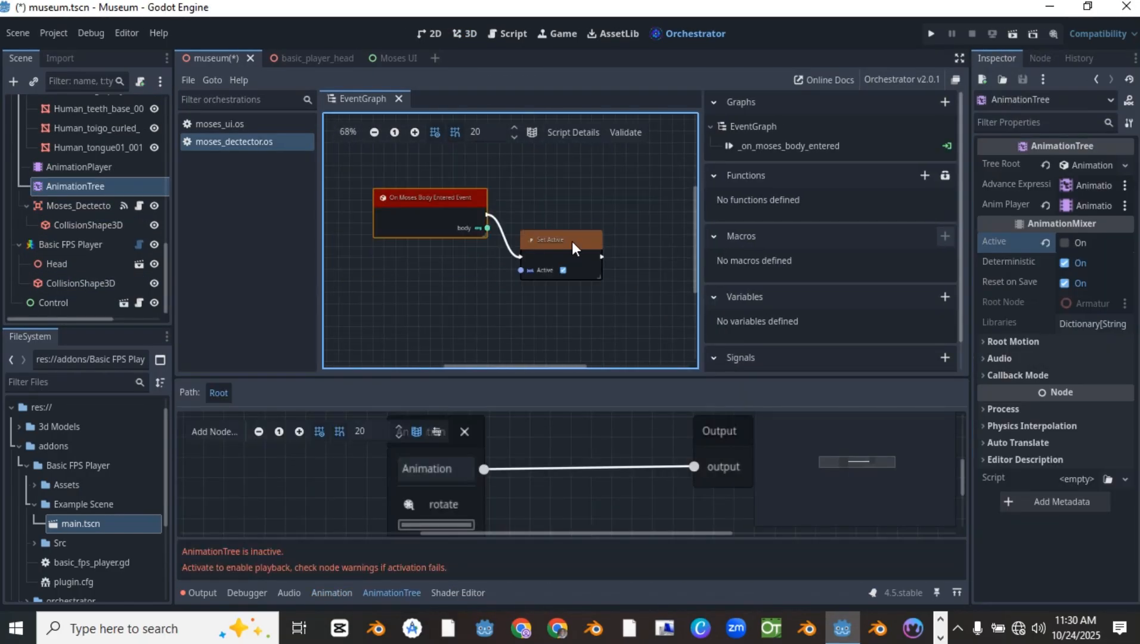
Add a Set visible node for the Control to the moses_dectector.os graph, and test walking in the running game.
click(74, 307)
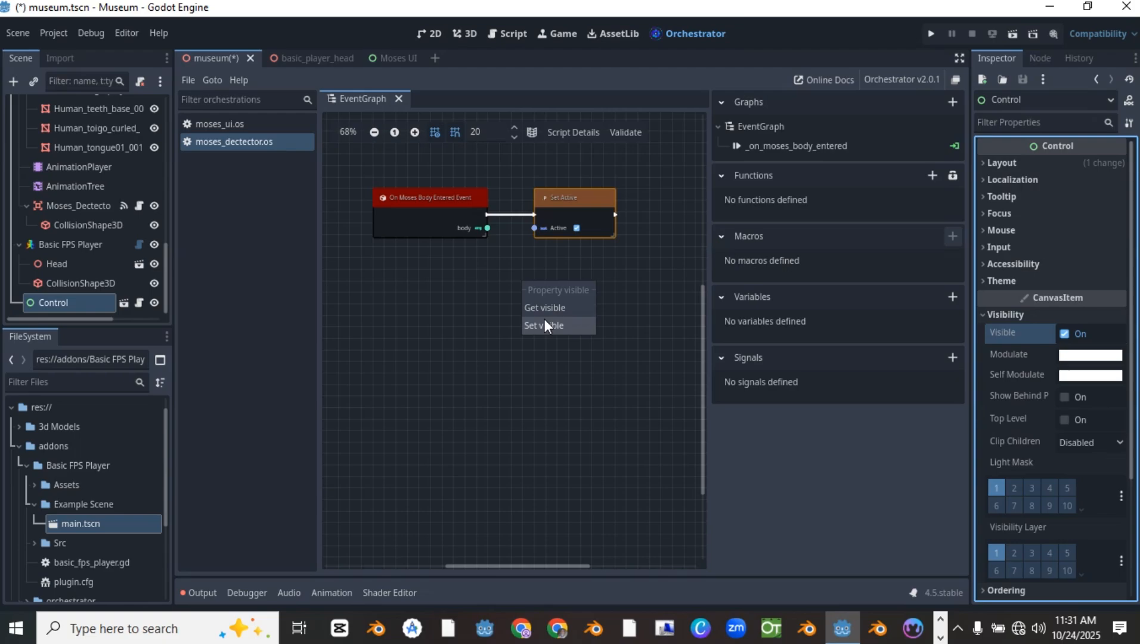
click(544, 318)
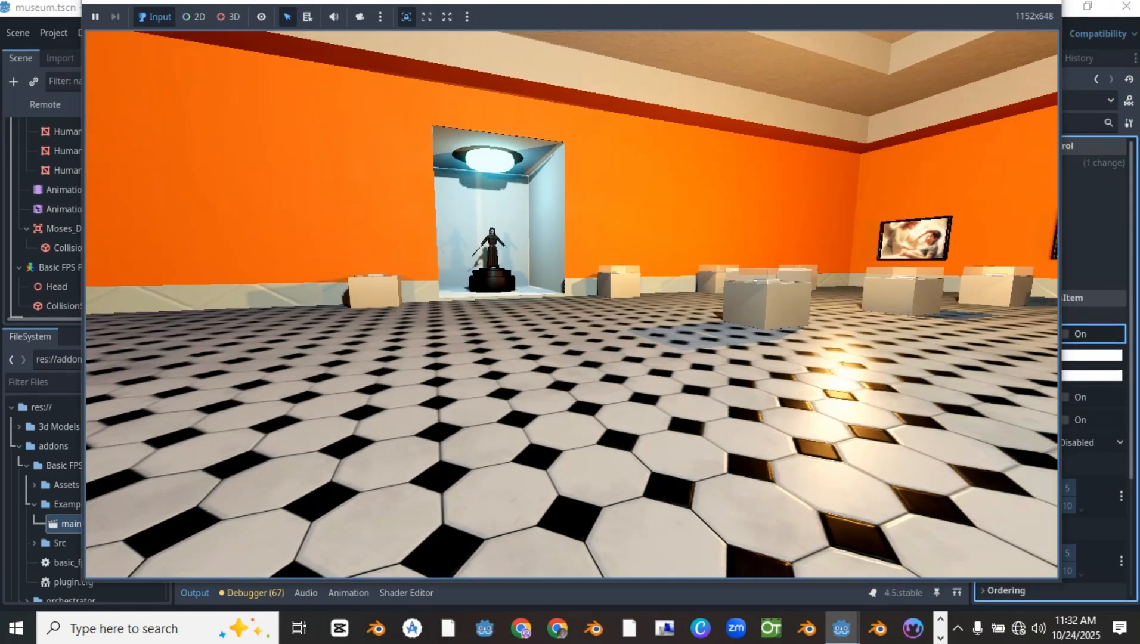
key(w)
key(alt+Tab)
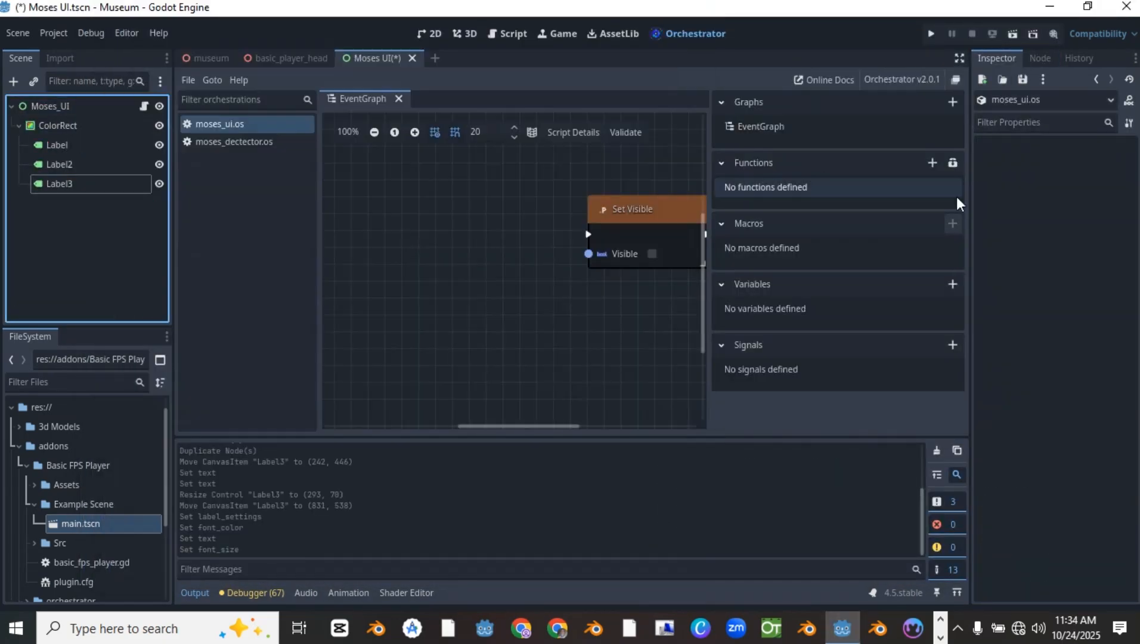
Override a function in moses_ui.os, and open the event assignment for the "quit" action in the project's Input Map.
click(953, 162)
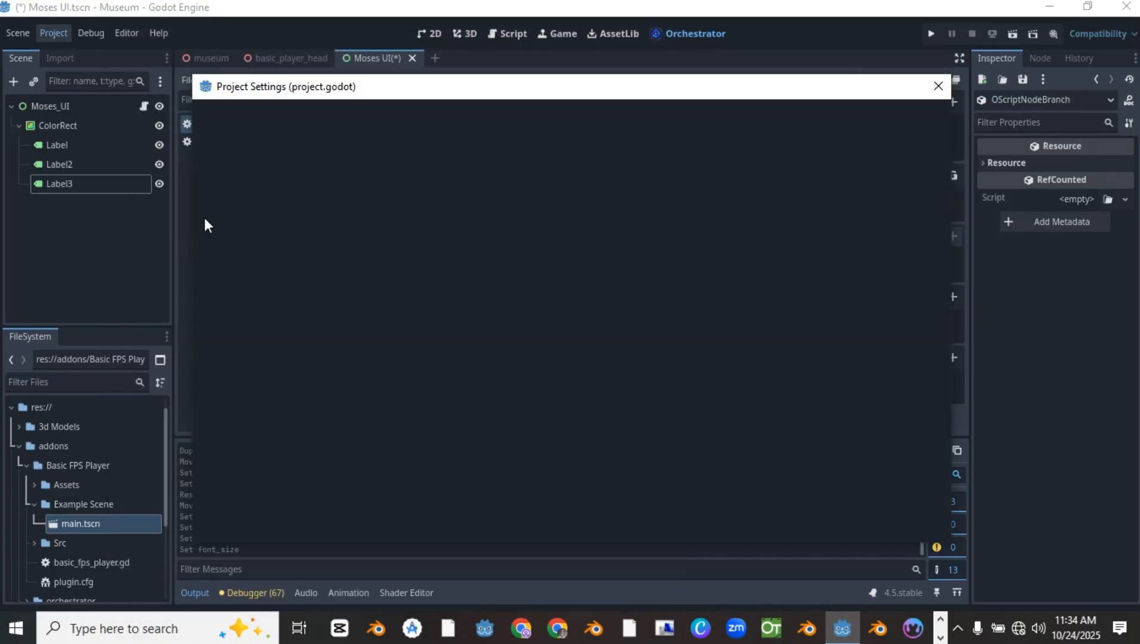
click(270, 113)
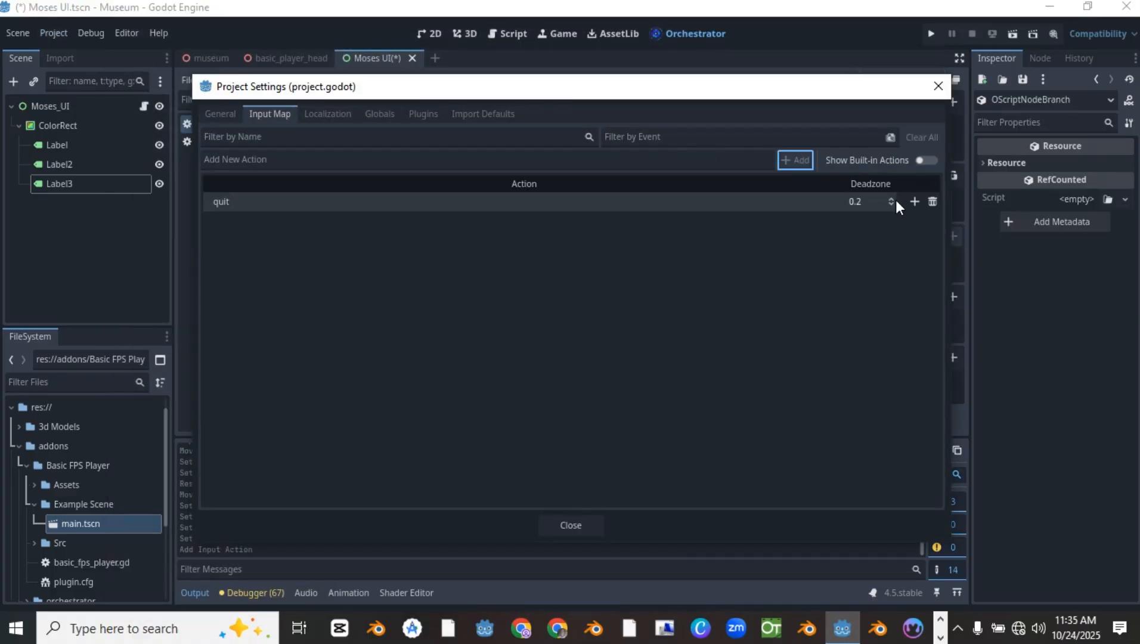
click(914, 202)
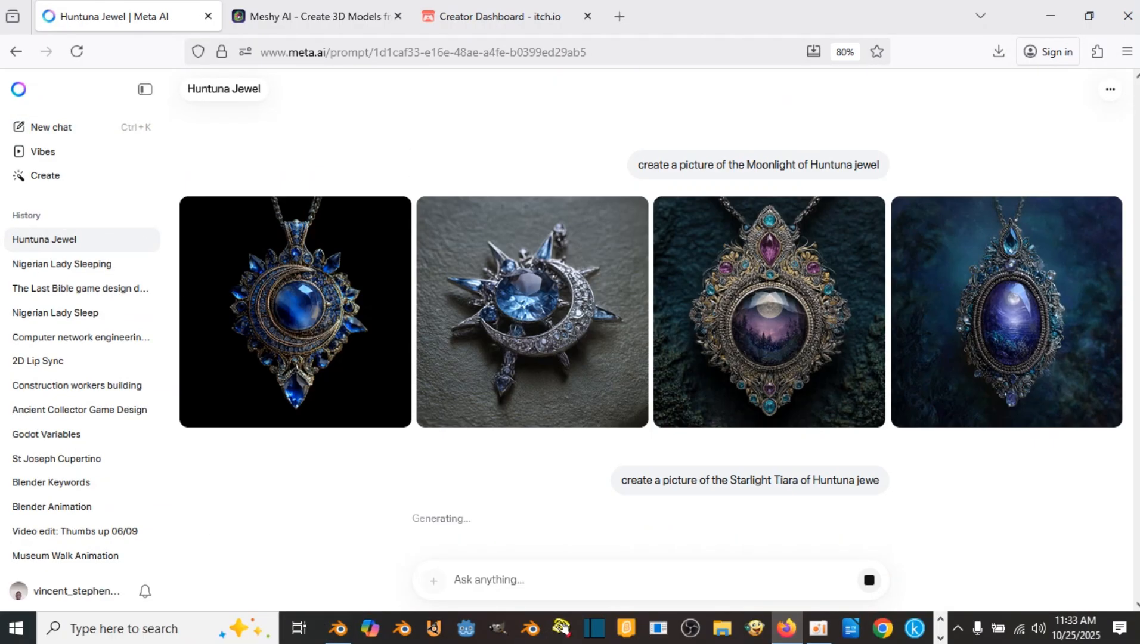
Upload the Moonlight of Huntuna jewel picture to remove.bg and download the version without its background.
click(620, 251)
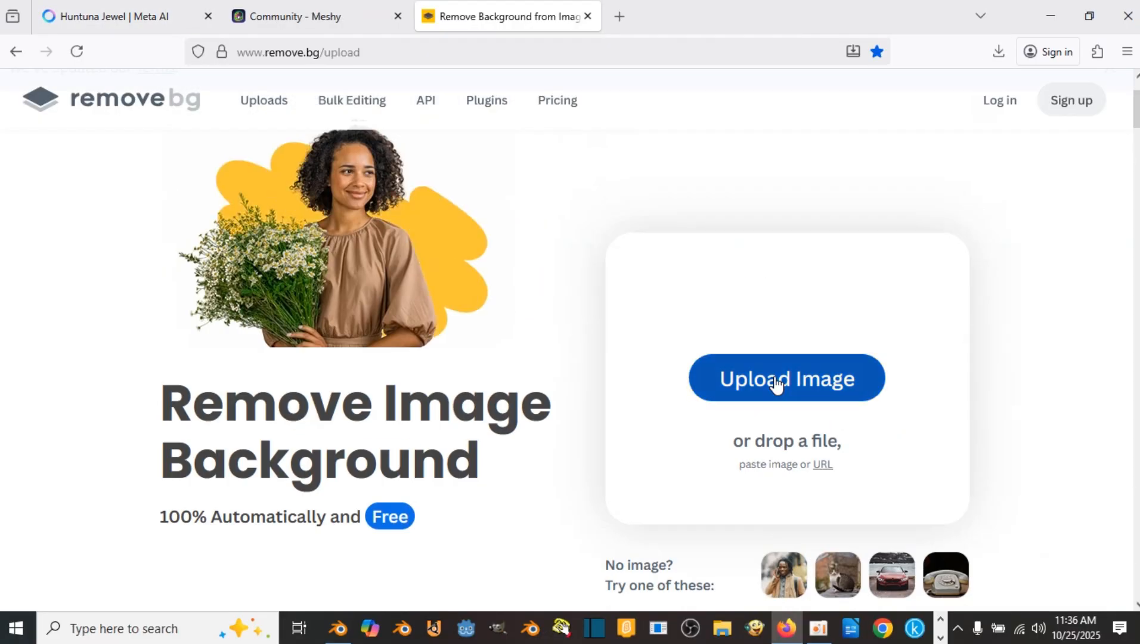
click(776, 382)
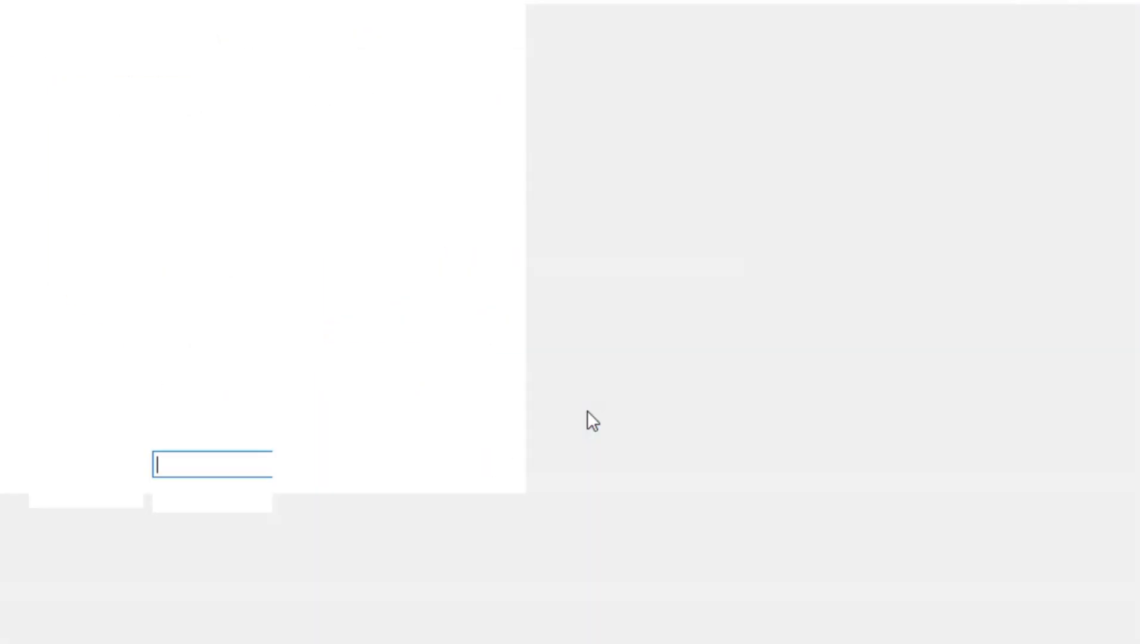
click(776, 254)
double_click(776, 254)
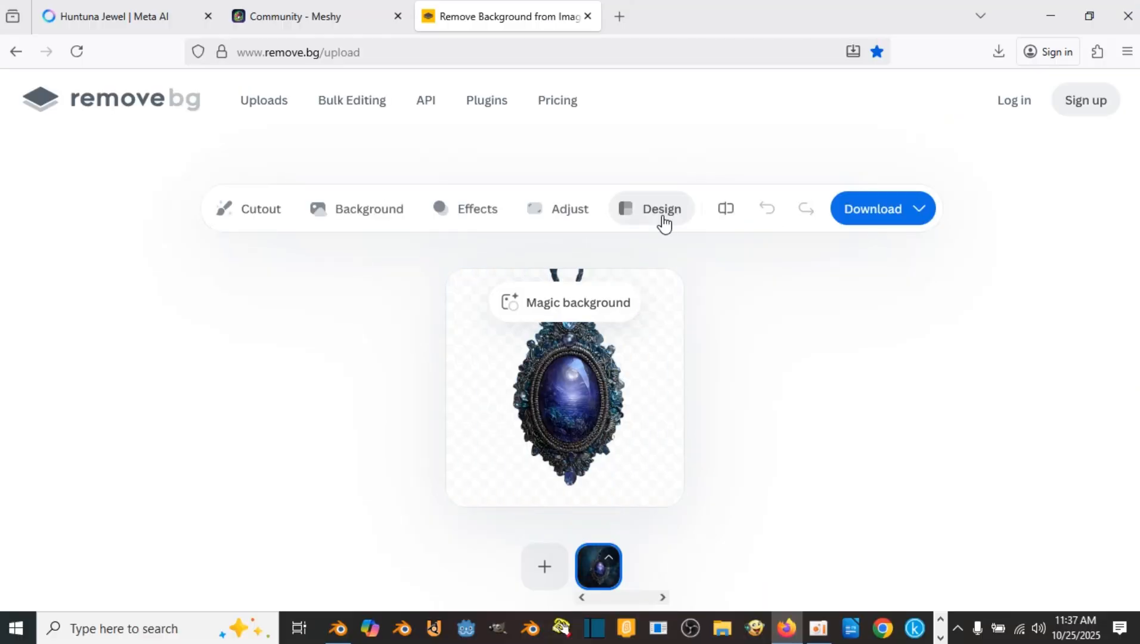
click(853, 256)
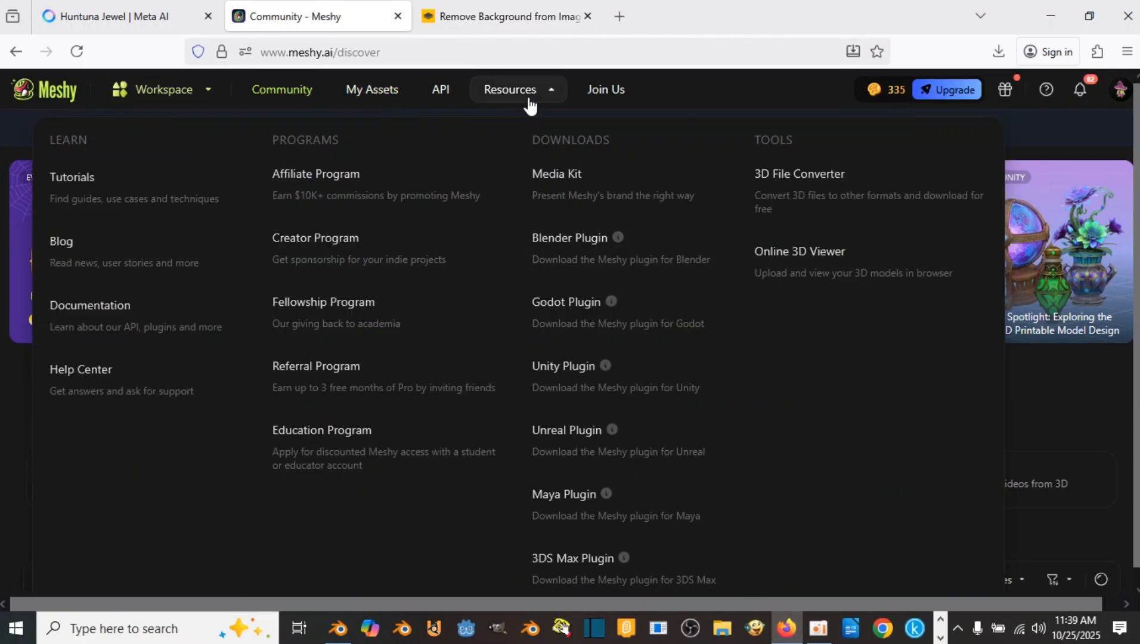
Open Meshy's Image to 3D tool and load moonlight_of_huntuna_jewel-removebg-preview.png as the source image.
mouse_move(179, 99)
click(97, 189)
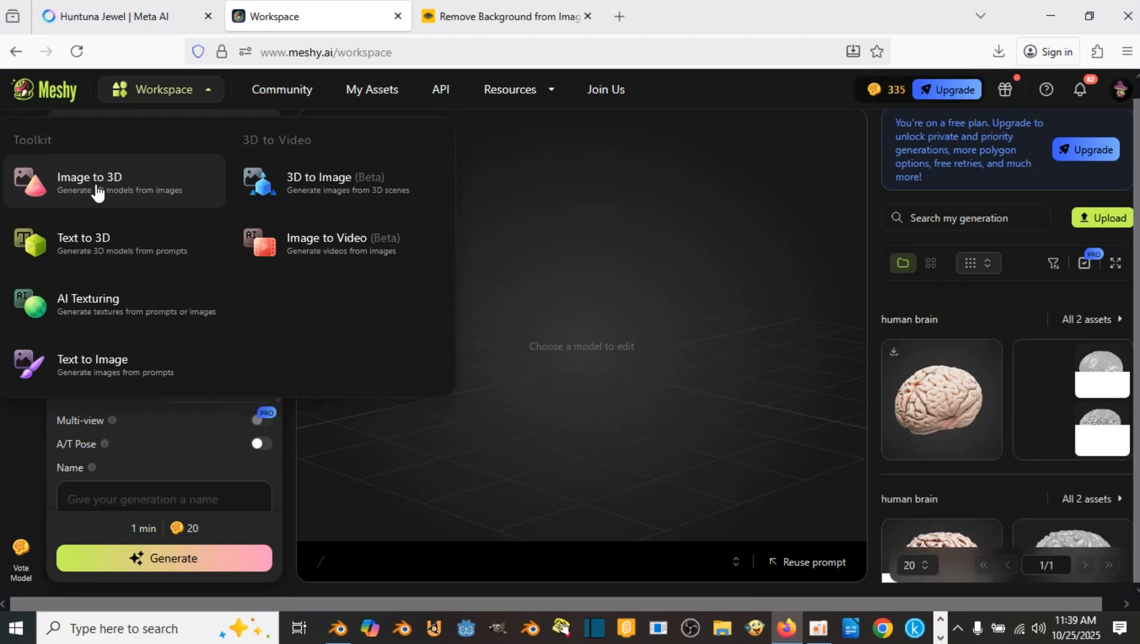
click(107, 326)
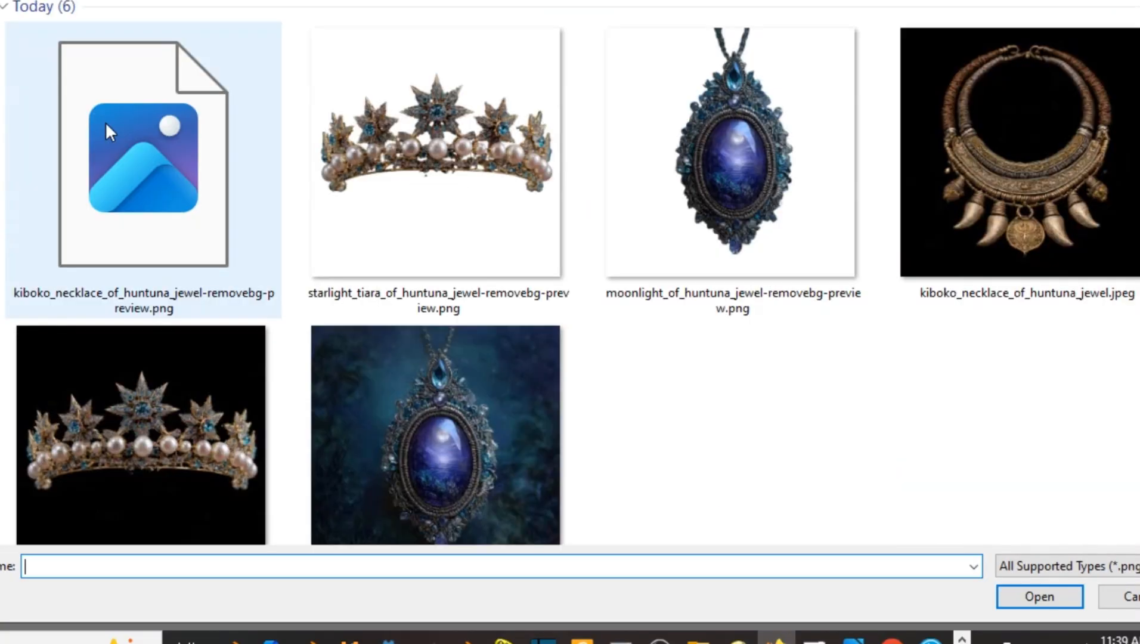
double_click(791, 209)
Choose the Meshy-4 AI model and generate the Moonlit Jewel 3D model.
click(220, 391)
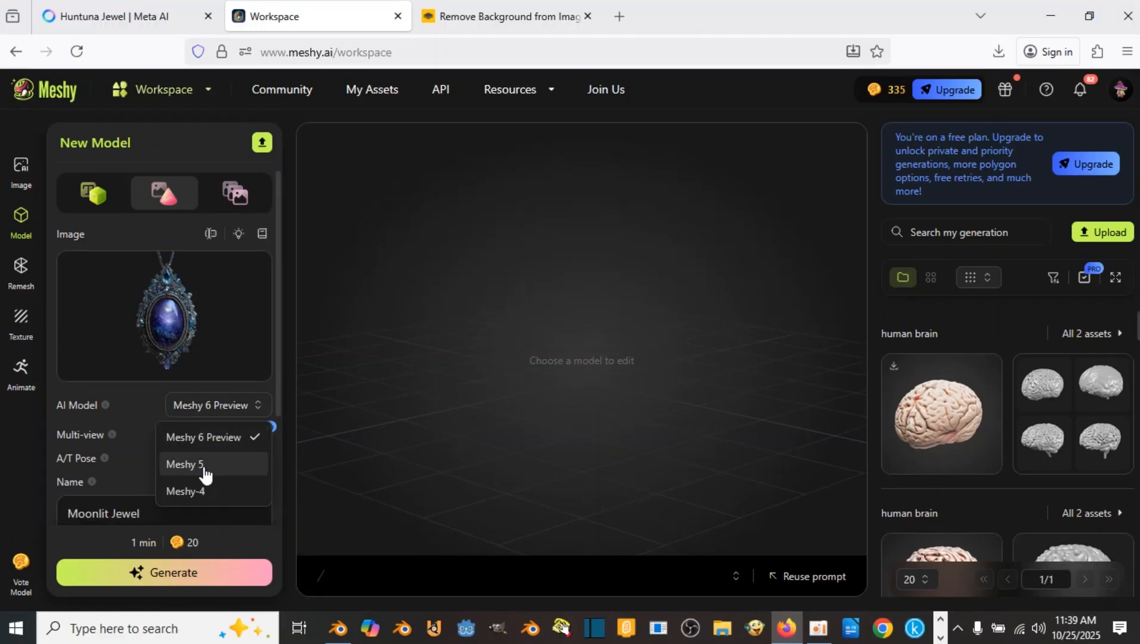
scroll(113, 417, down, 5)
click(164, 573)
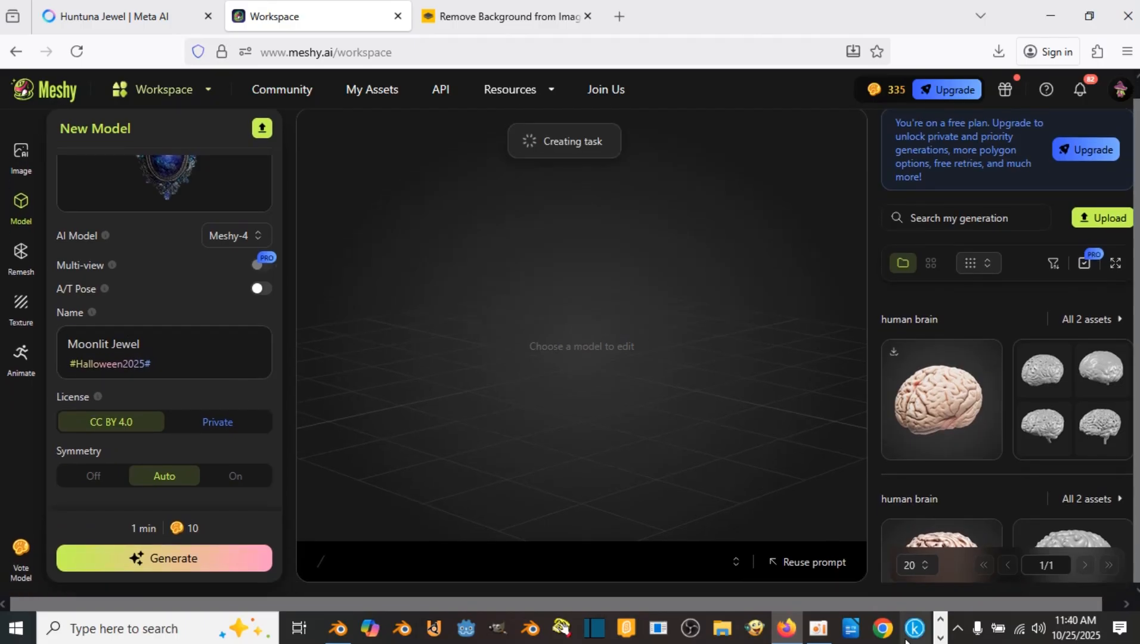
Open the generated Moonlit Jewel model and download it in glb format.
click(922, 397)
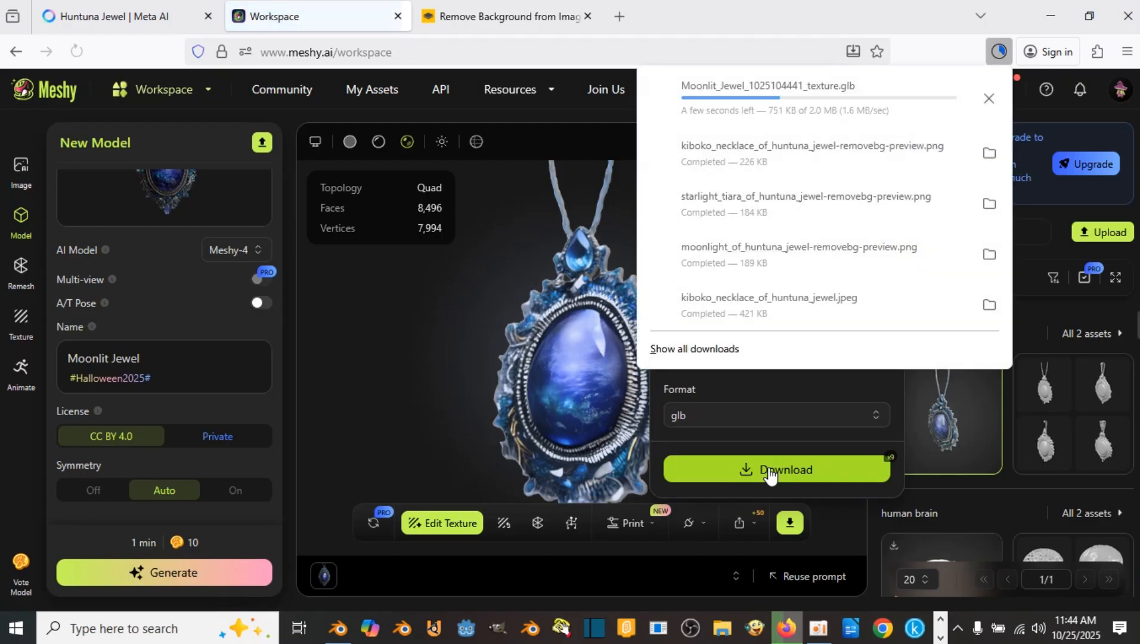
click(214, 224)
scroll(224, 257, up, 3)
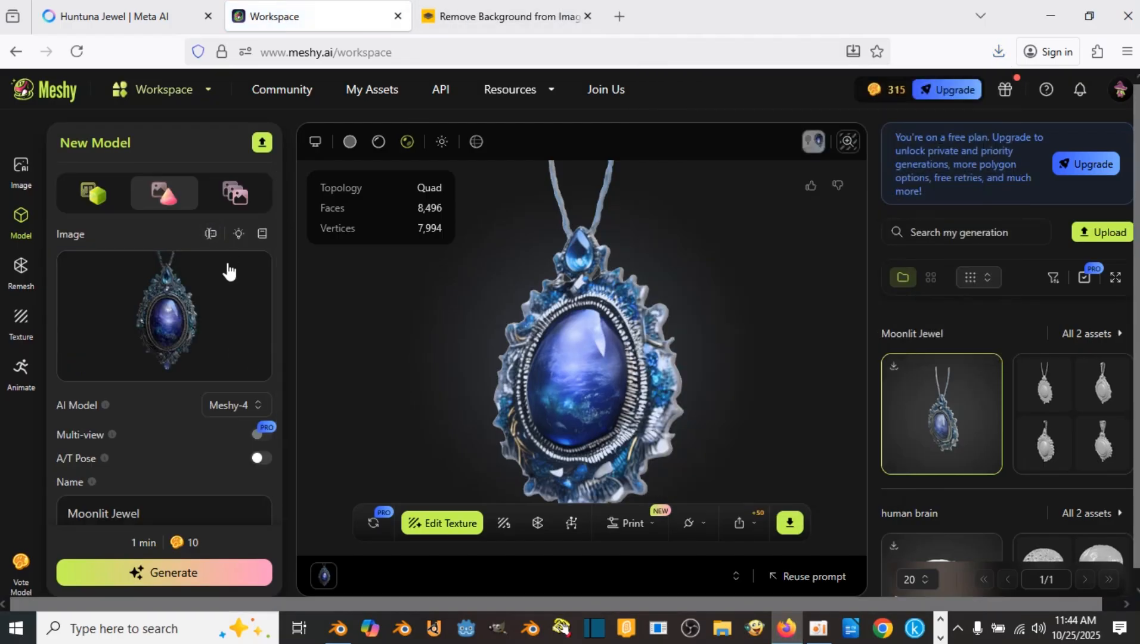
Generate the Ornate Tribal Necklace 3D model from its picture and download the finished model.
click(161, 291)
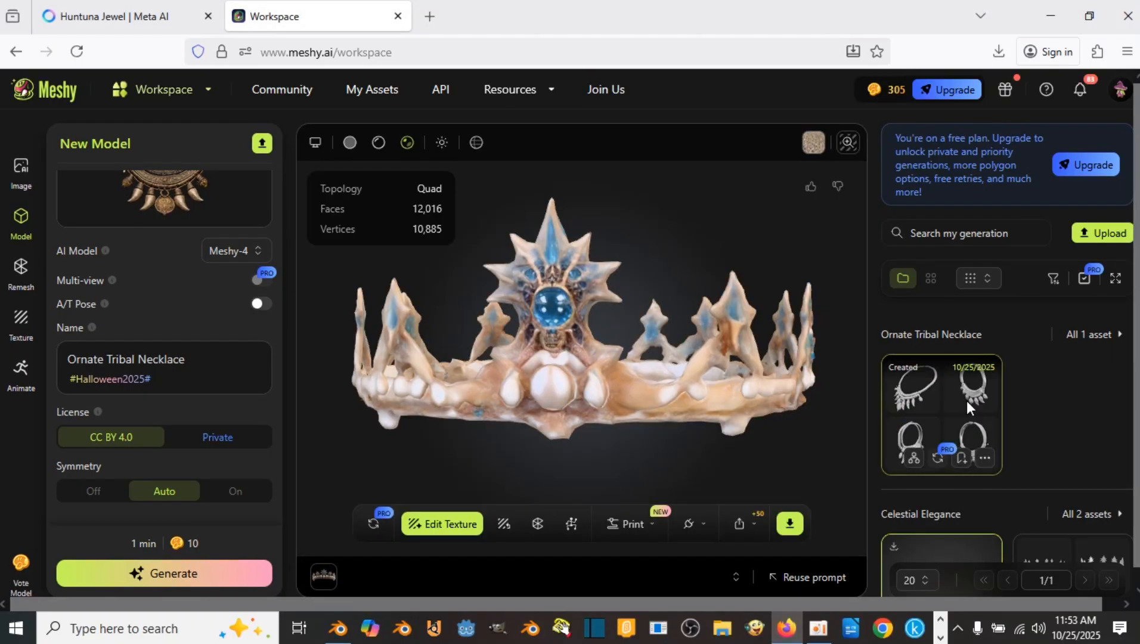
click(966, 401)
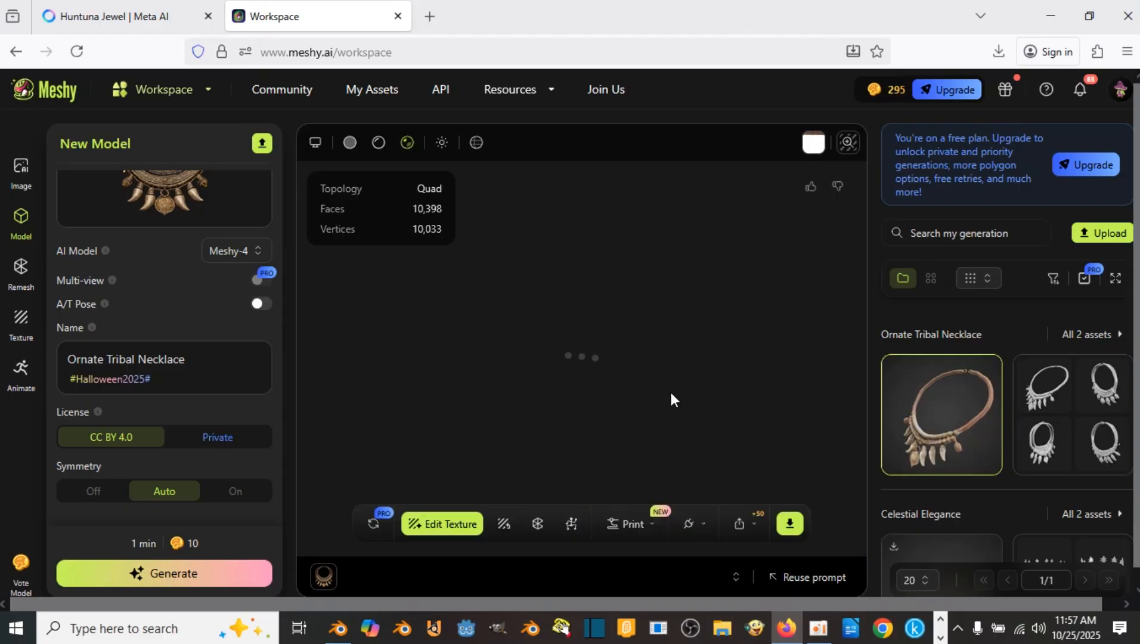
click(789, 522)
click(756, 471)
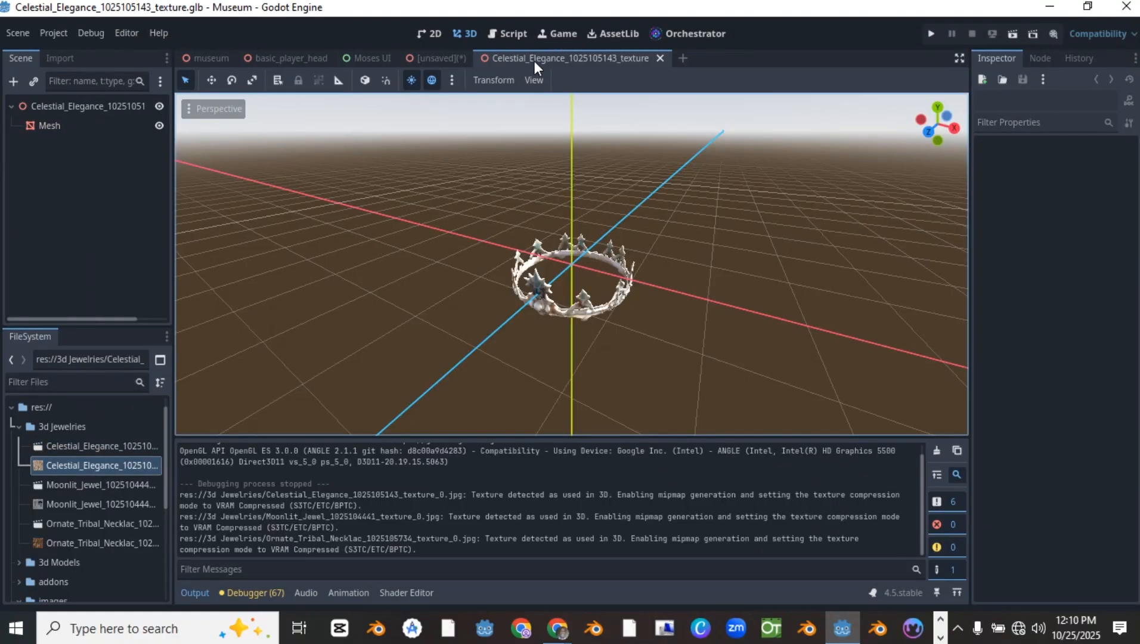
Switch to Godot and save the scene made from the Celestial Elegance crown model.
key(ctrl+s)
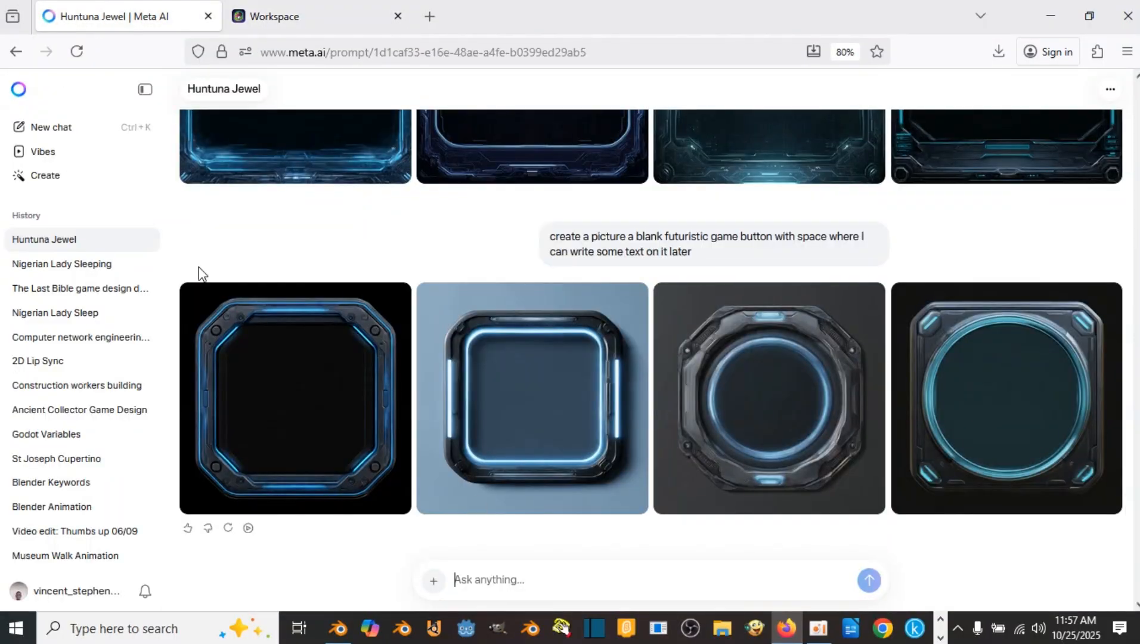
Switch to the Huntuna Jewel chat in Meta AI and review the blank futuristic game HUD and button pictures.
scroll(483, 440, up, 6)
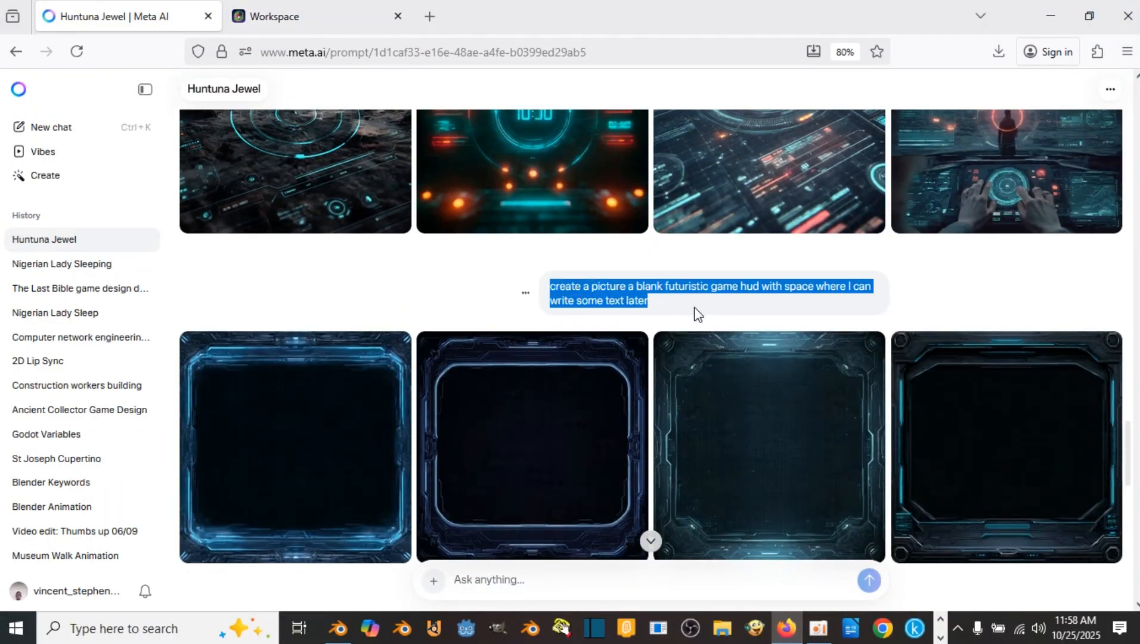
scroll(1040, 319, down, 2)
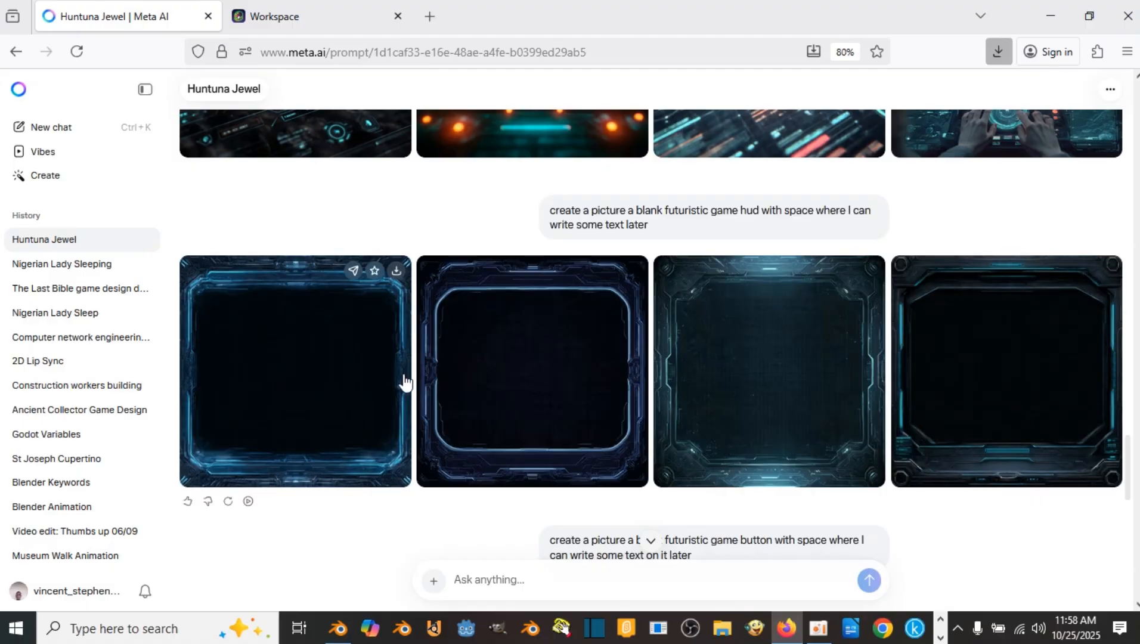
scroll(637, 441, up, 4)
scroll(637, 441, down, 10)
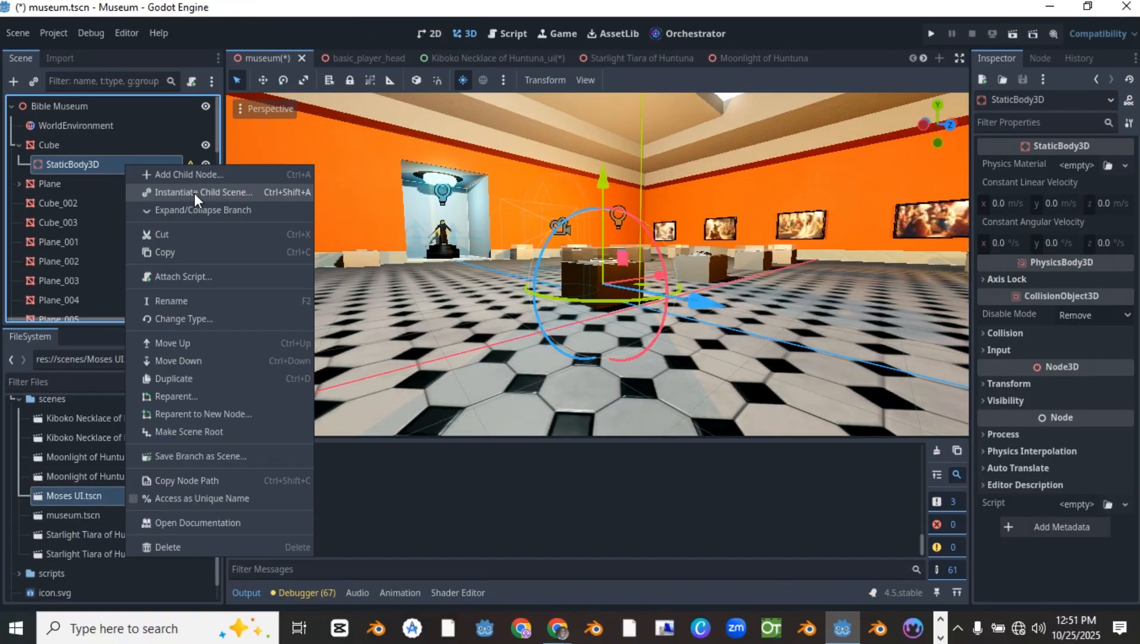
Add a CollisionShape3D under the Cube's StaticBody3D, fit its box shape to the display case and save the museum scene.
click(194, 174)
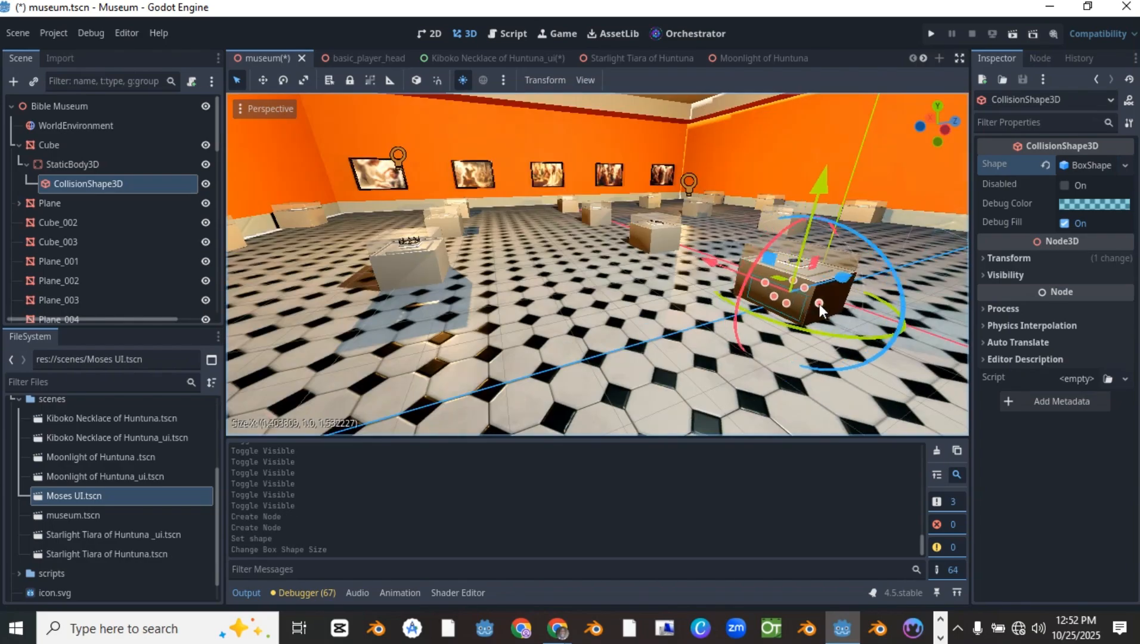
drag(525, 281, 547, 277)
middle_drag(548, 277, 641, 266)
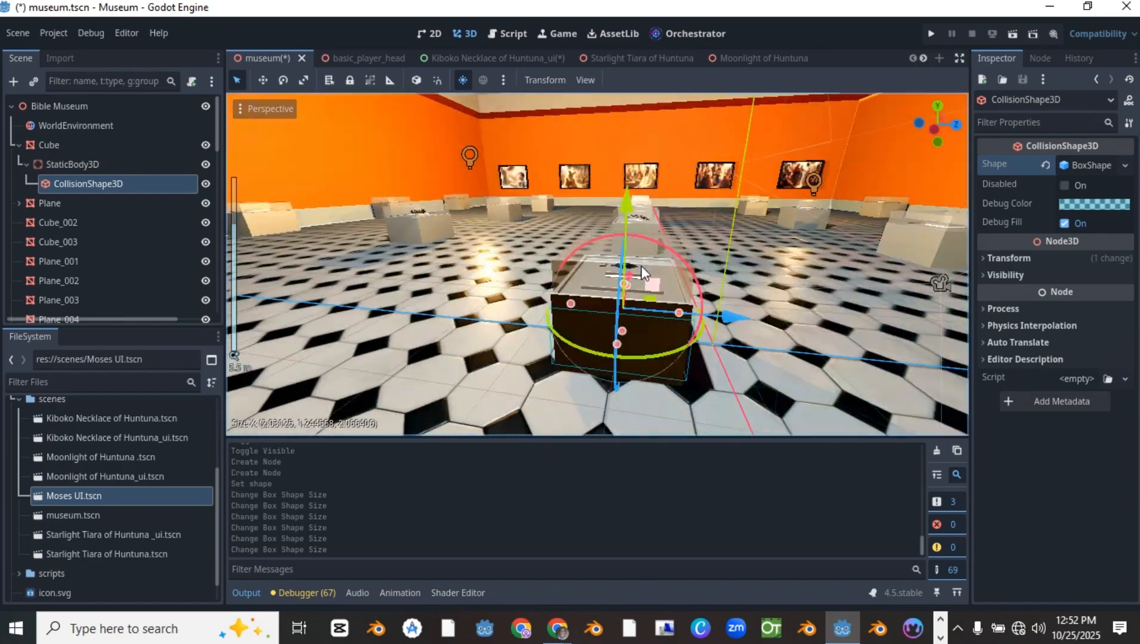
drag(641, 265, 645, 264)
middle_drag(645, 263, 605, 274)
key(ctrl+s)
Add an Area3D child to the Cube display case and name it Treasure_1_Detector.
scroll(605, 274, up, 5)
click(65, 144)
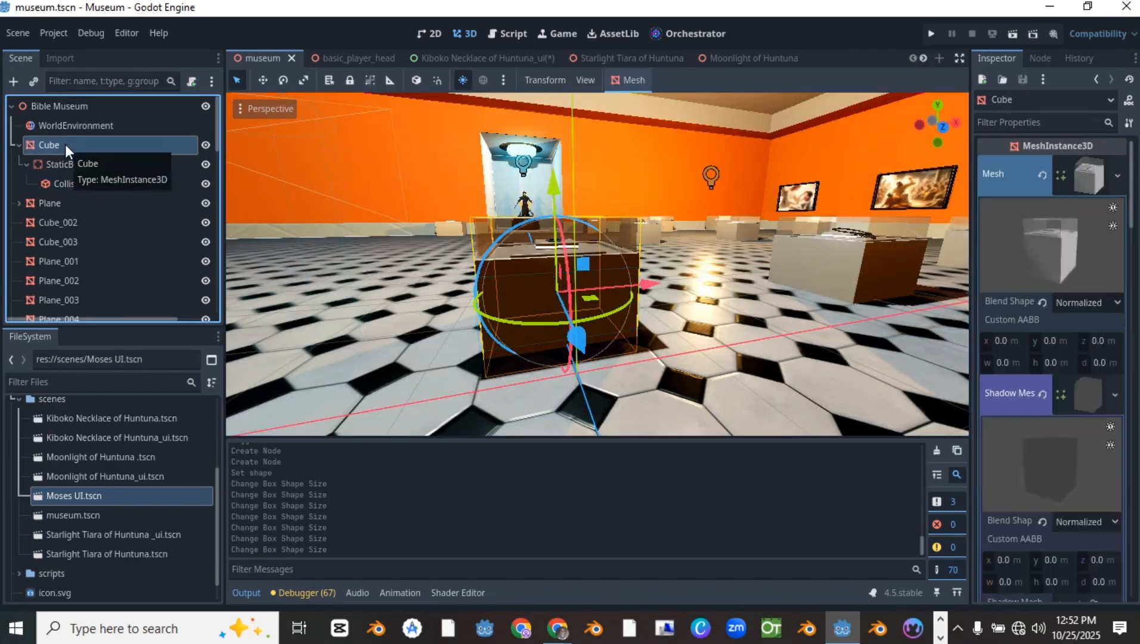
key(ctrl+a)
text(area)
key(Return)
double_click(101, 203)
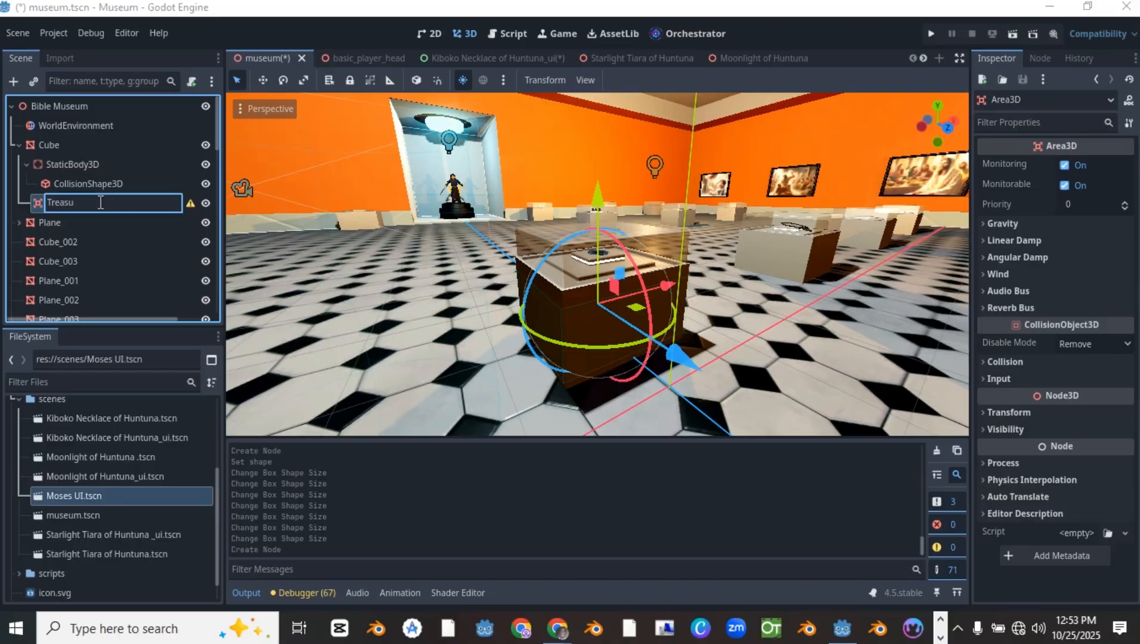
text(Treasure_1_Detector)
key(Return)
Add a CollisionShape3D child to Treasure_1_Detector.
right_click(113, 189)
click(95, 203)
key(ctrl+a)
text(coll)
key(Return)
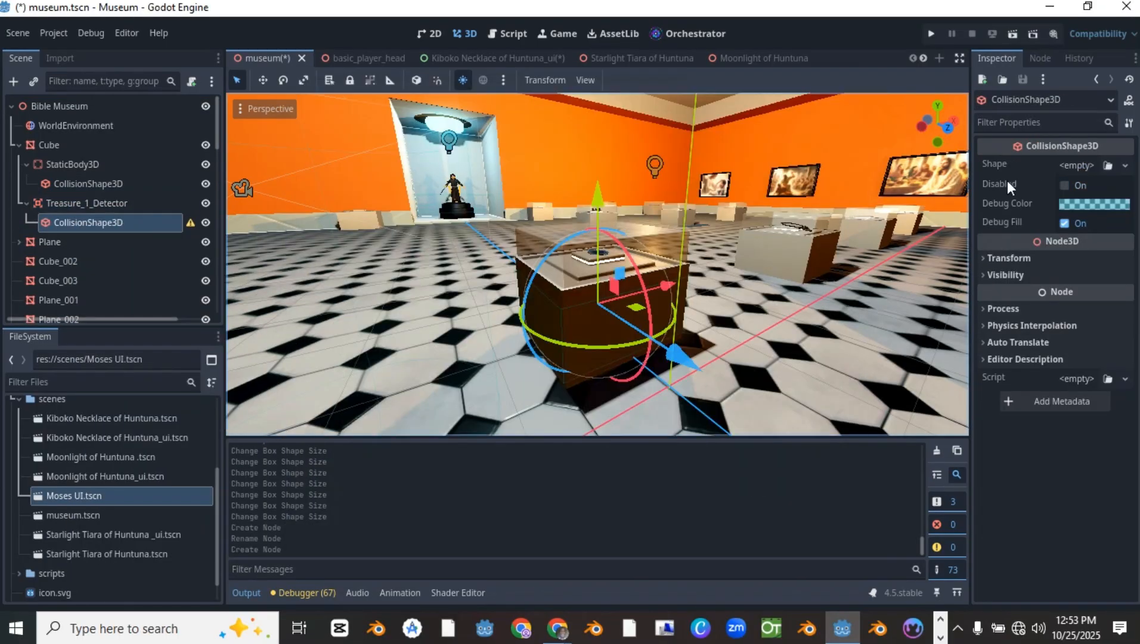
Give Treasure_1_Detector's collision shape a box shape, raise it and enlarge it around the display case.
drag(600, 210, 599, 164)
middle_drag(599, 164, 525, 262)
drag(524, 263, 412, 274)
middle_drag(413, 274, 573, 268)
drag(620, 286, 662, 281)
drag(661, 262, 715, 250)
Check the moses_dectector.os graph and refine the height and depth of the detector's collision box over the display case.
click(687, 34)
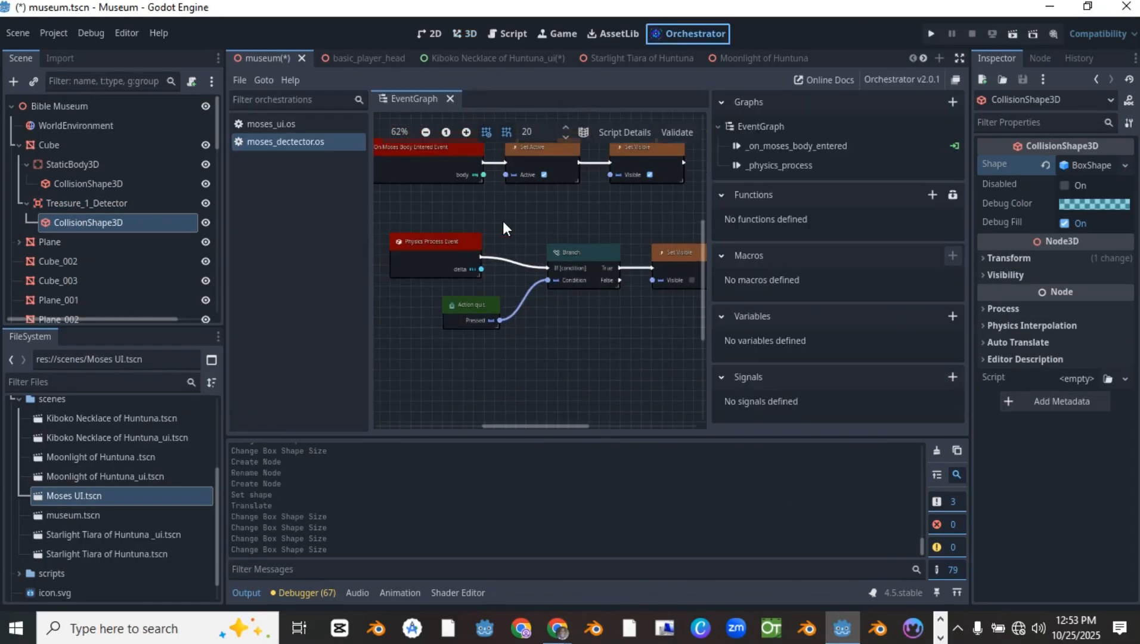
scroll(596, 161, up, 2)
click(465, 34)
drag(587, 131, 588, 87)
middle_drag(587, 87, 587, 191)
drag(587, 191, 598, 160)
middle_drag(598, 161, 596, 263)
drag(596, 263, 568, 268)
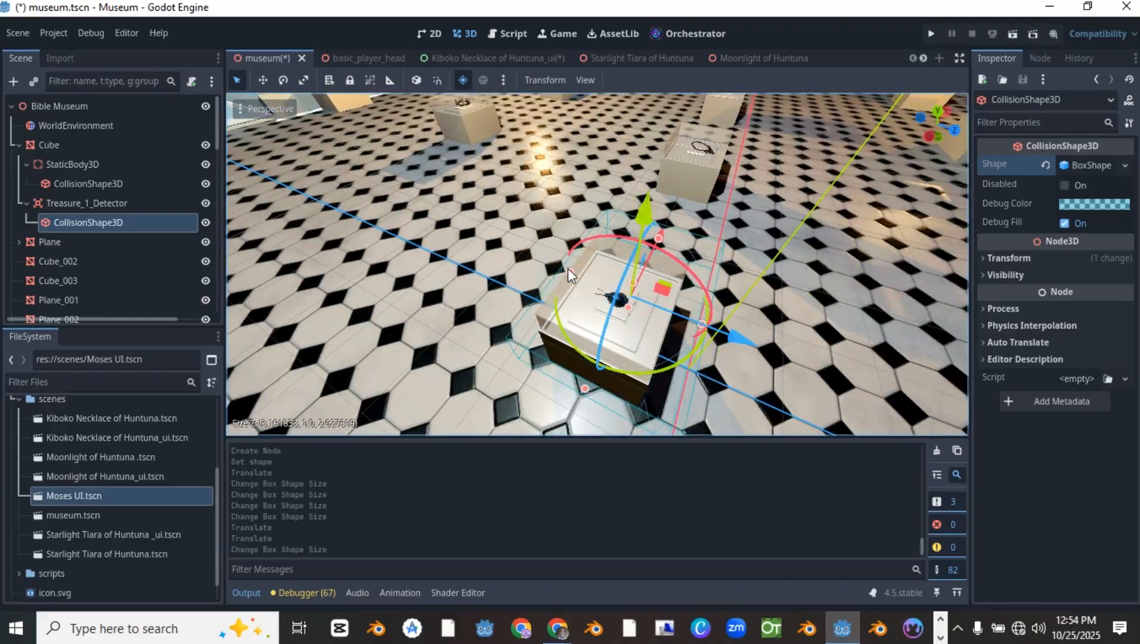
Adjust the remaining sides of the detector's collision box around the display case and expand its Transform properties.
middle_drag(568, 268, 494, 310)
drag(495, 310, 451, 327)
middle_drag(451, 327, 596, 358)
drag(668, 292, 686, 361)
middle_drag(687, 361, 620, 334)
click(1008, 259)
drag(596, 310, 587, 298)
middle_drag(587, 298, 803, 273)
scroll(803, 273, up, 5)
Attach a new Orchestrator script named treasure_shelf_1-ui.os in res://scripts to Treasure Shelf_1 and begin adding nodes to its graph.
click(72, 164)
ctrl+click(119, 174)
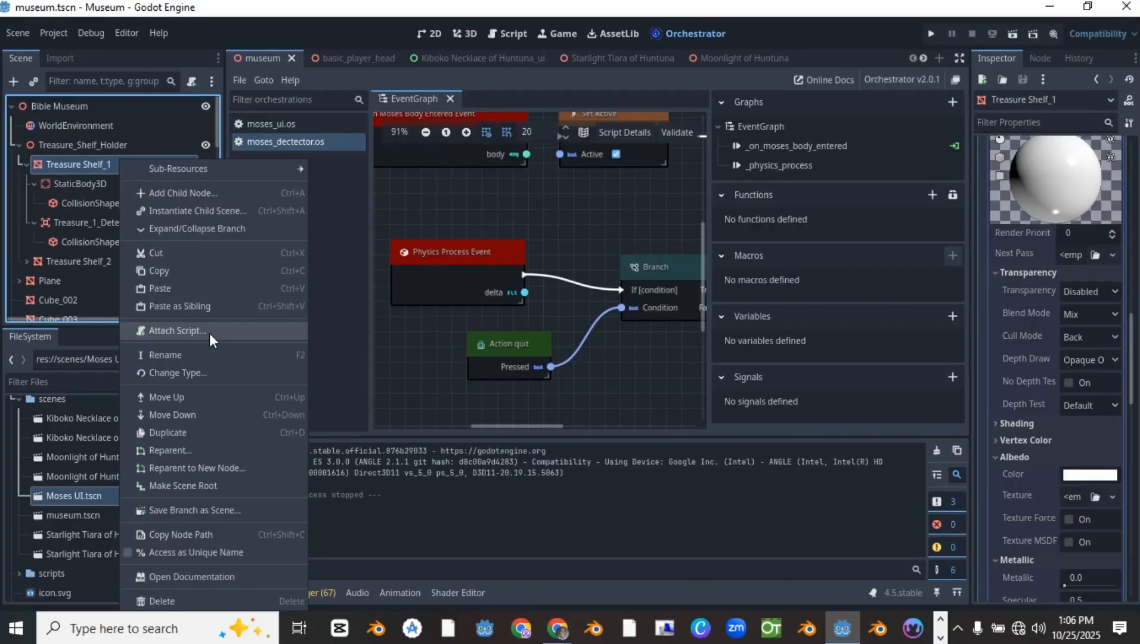
click(209, 333)
drag(404, 88, 420, 82)
click(297, 361)
text(ui)
click(471, 518)
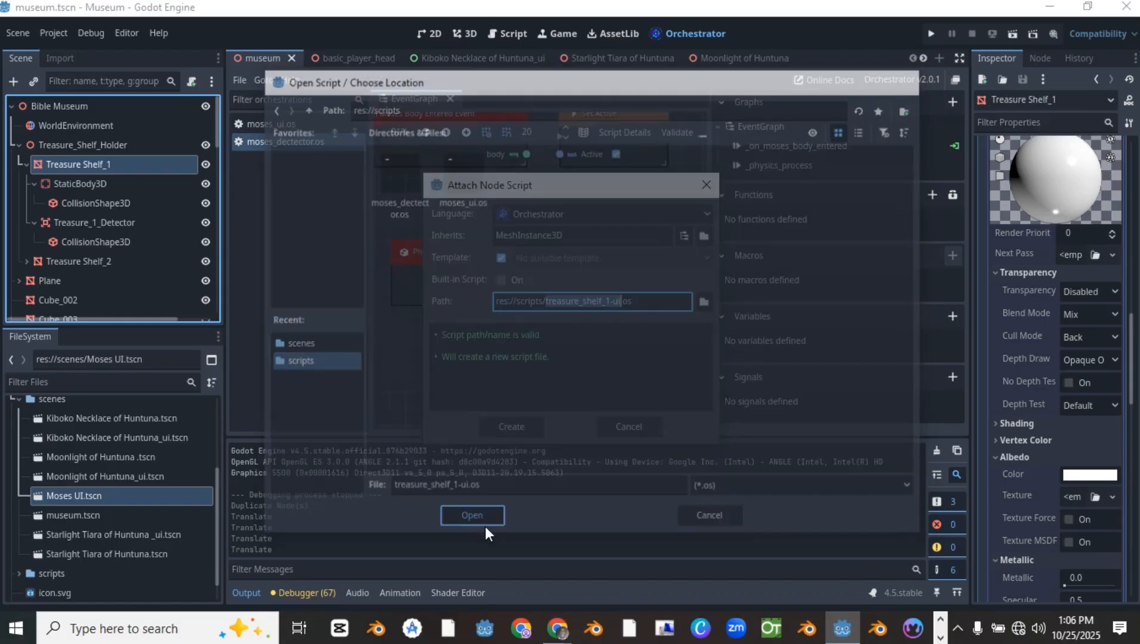
click(483, 519)
right_click(518, 231)
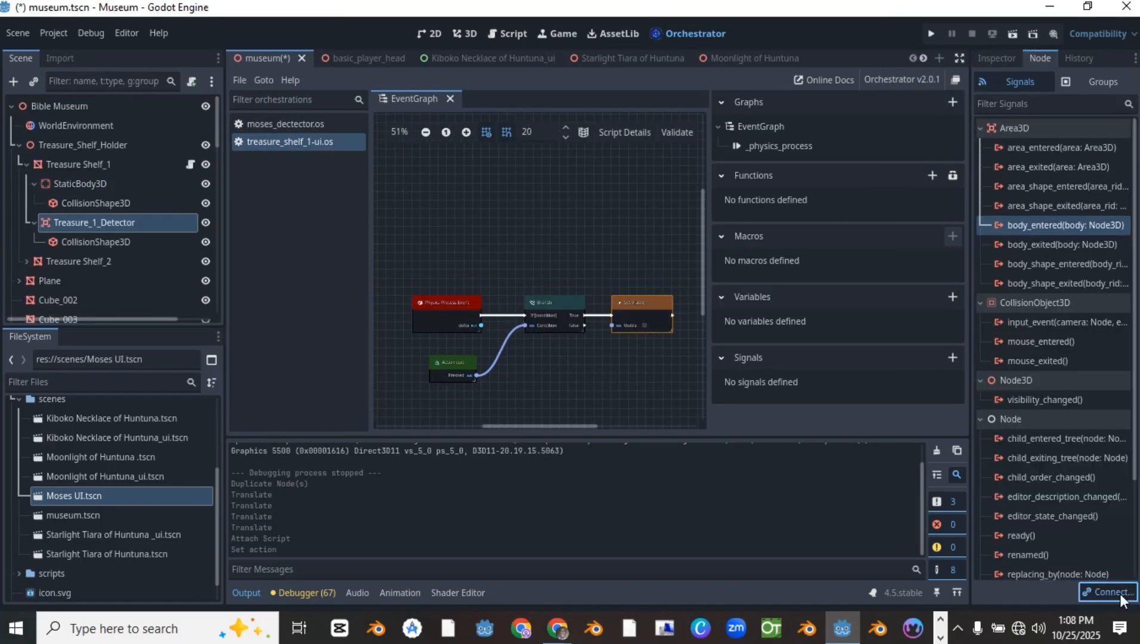
Connect Treasure_1_Detector's body_entered signal to the treasure_shelf_1-ui.os script.
click(1108, 591)
click(511, 462)
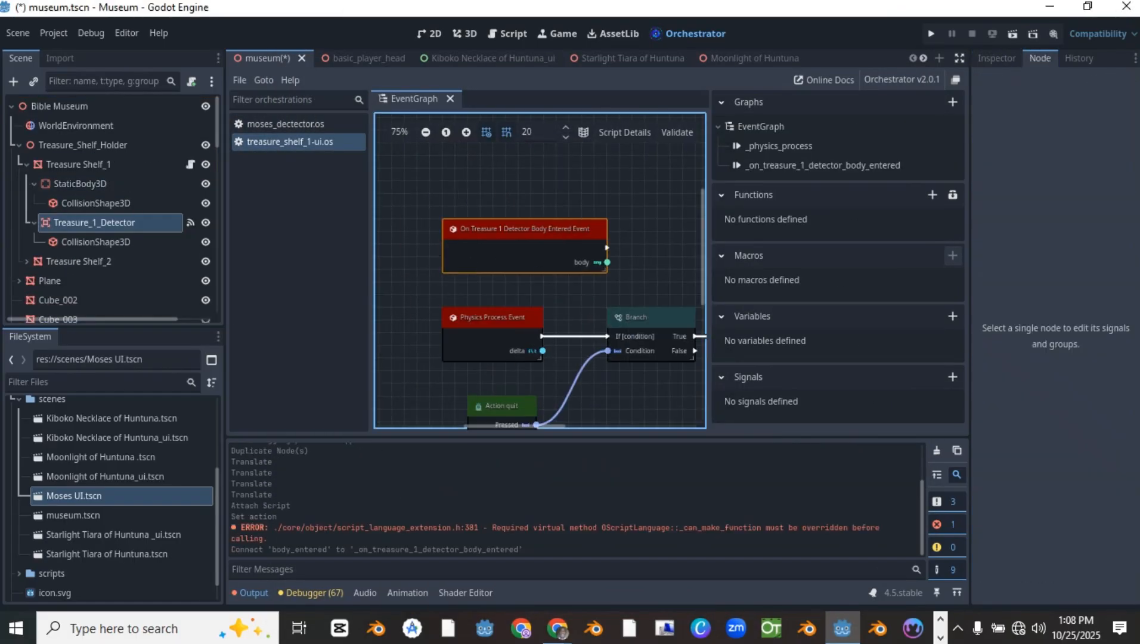
scroll(177, 264, down, 20)
Inspect the properties of the Moonlight of Huntuna_UI node under Treasure_1_Holder.
click(204, 187)
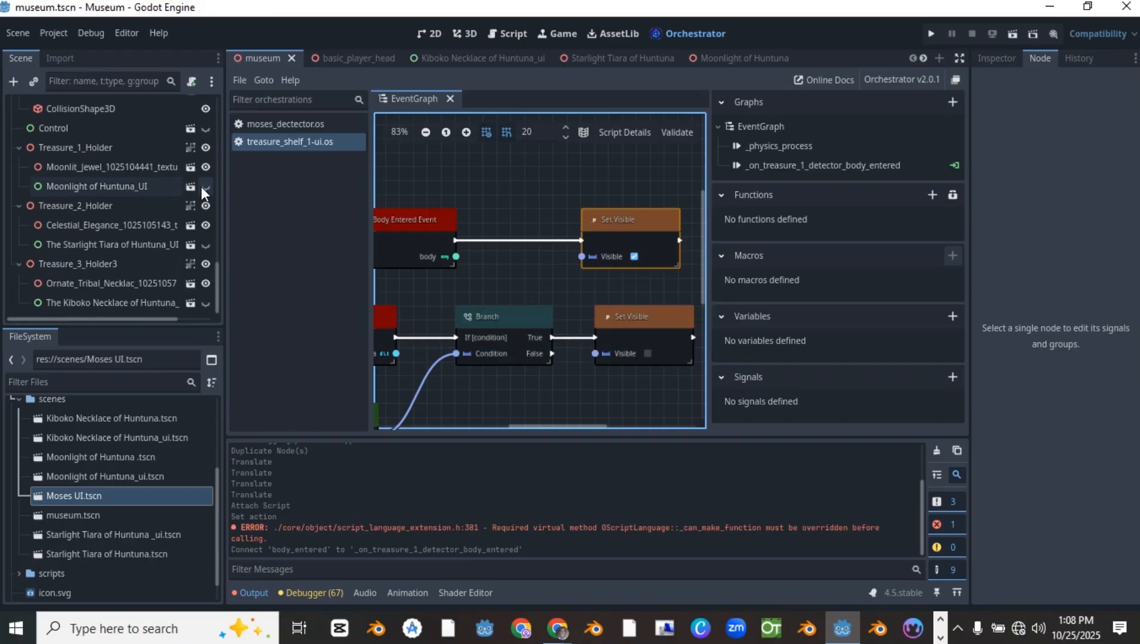
click(108, 186)
click(996, 58)
Run the museum, walk between the first treasure shelf and the Moses statue, and dismiss each exhibit info screen.
click(931, 34)
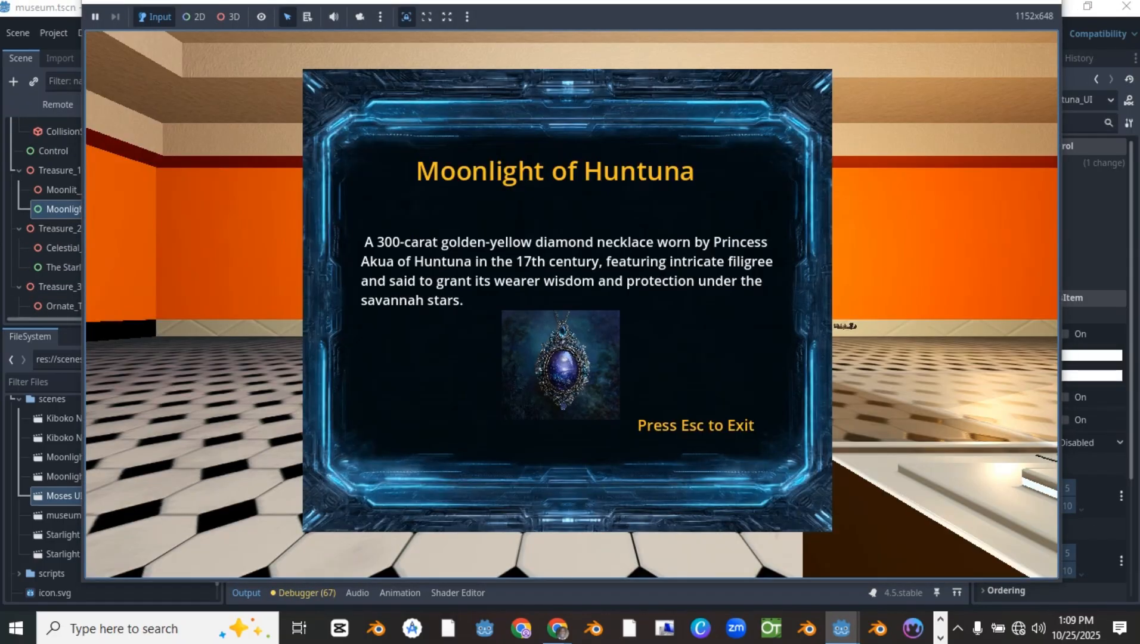
key(Escape)
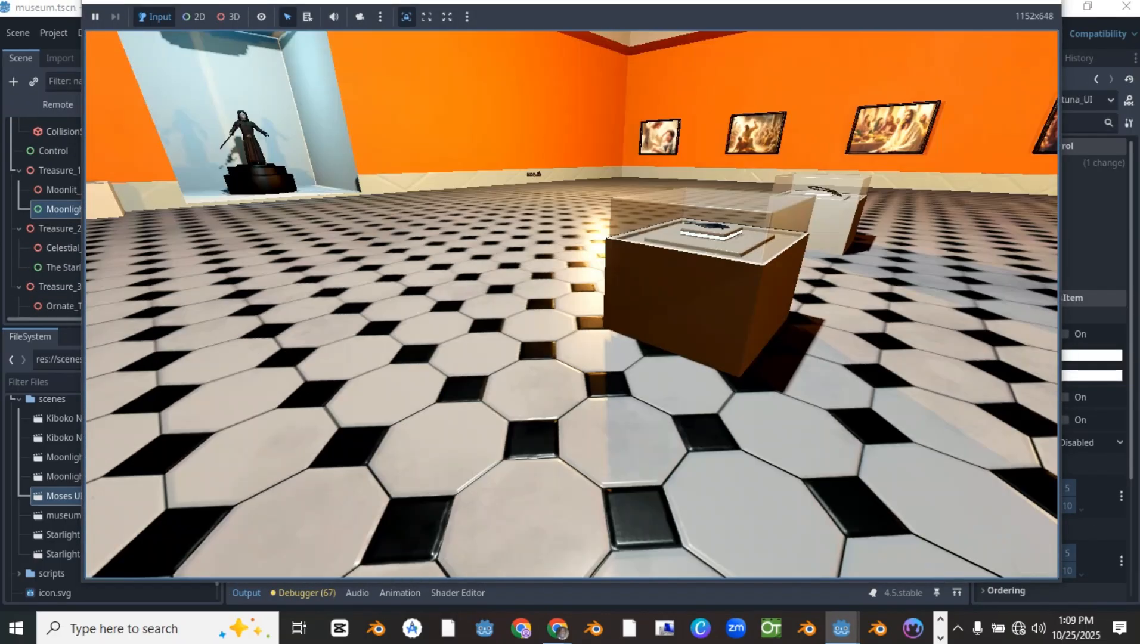
key(w)
key(Escape)
key(w)
key(w)
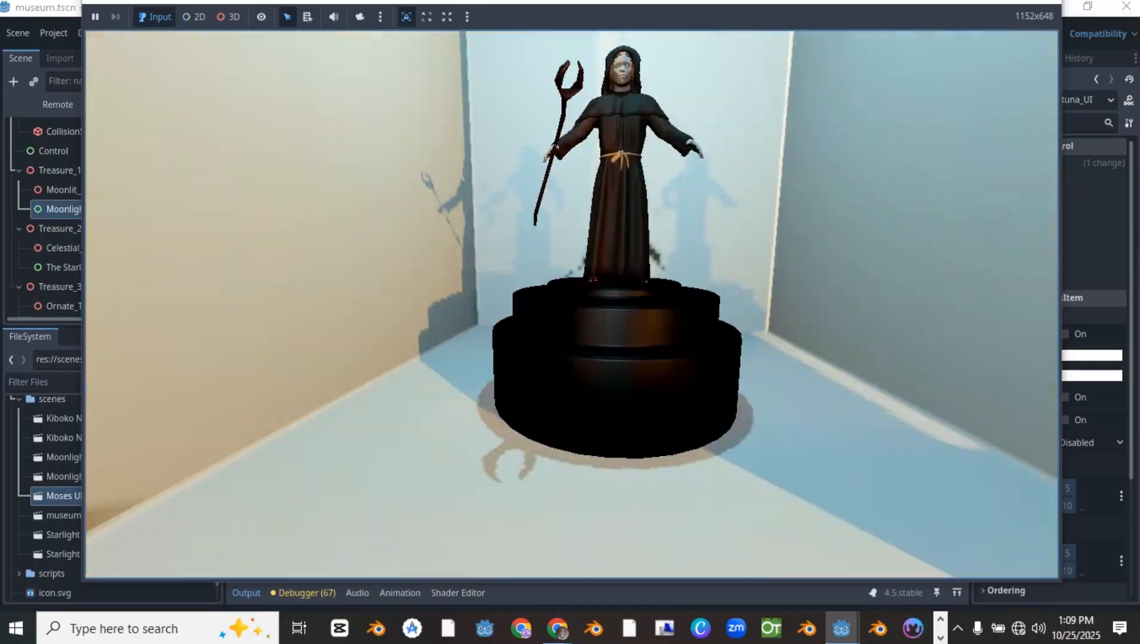
key(Escape)
key(w)
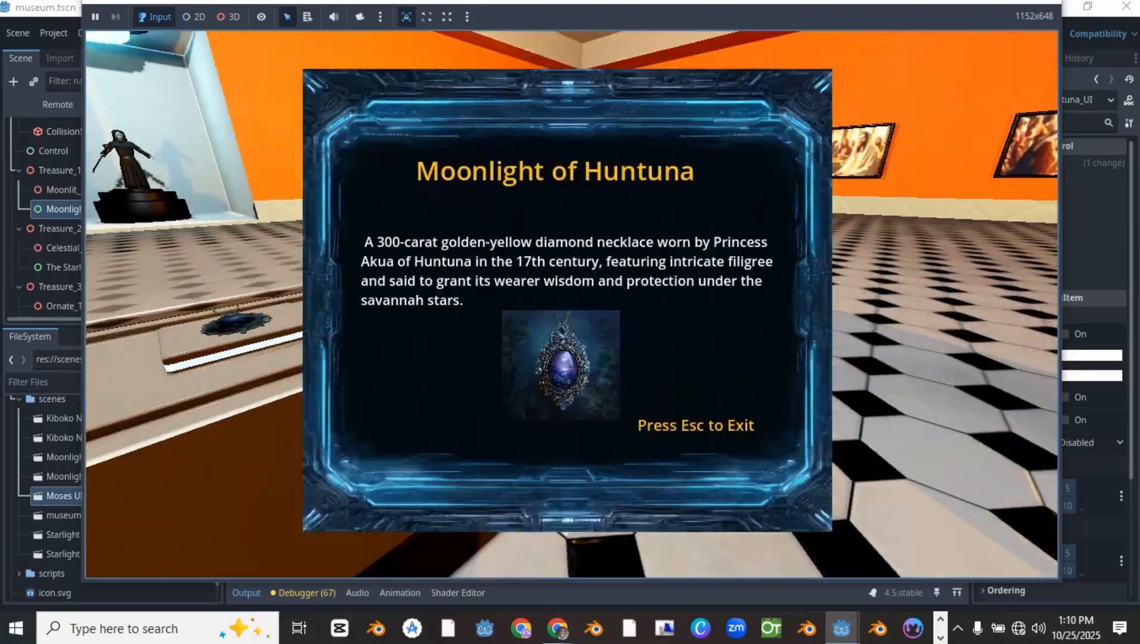
key(Escape)
key(alt+Tab)
Return to the 3D view of the museum and select the Moonlight jewel's holder on its display case.
click(419, 213)
click(465, 34)
click(564, 224)
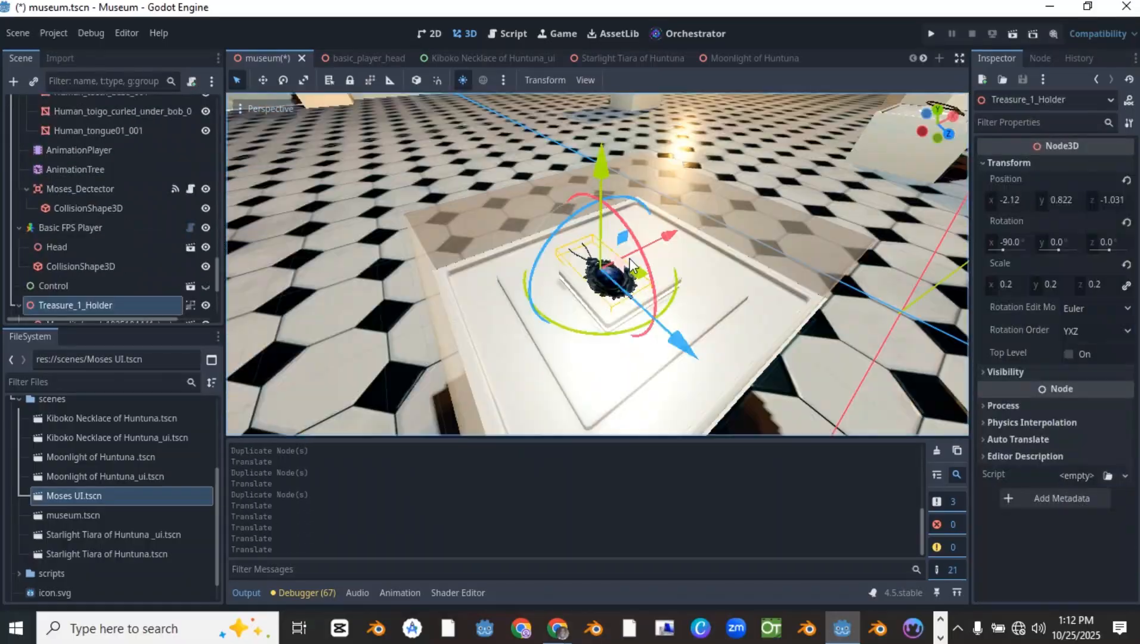
scroll(593, 317, down, 8)
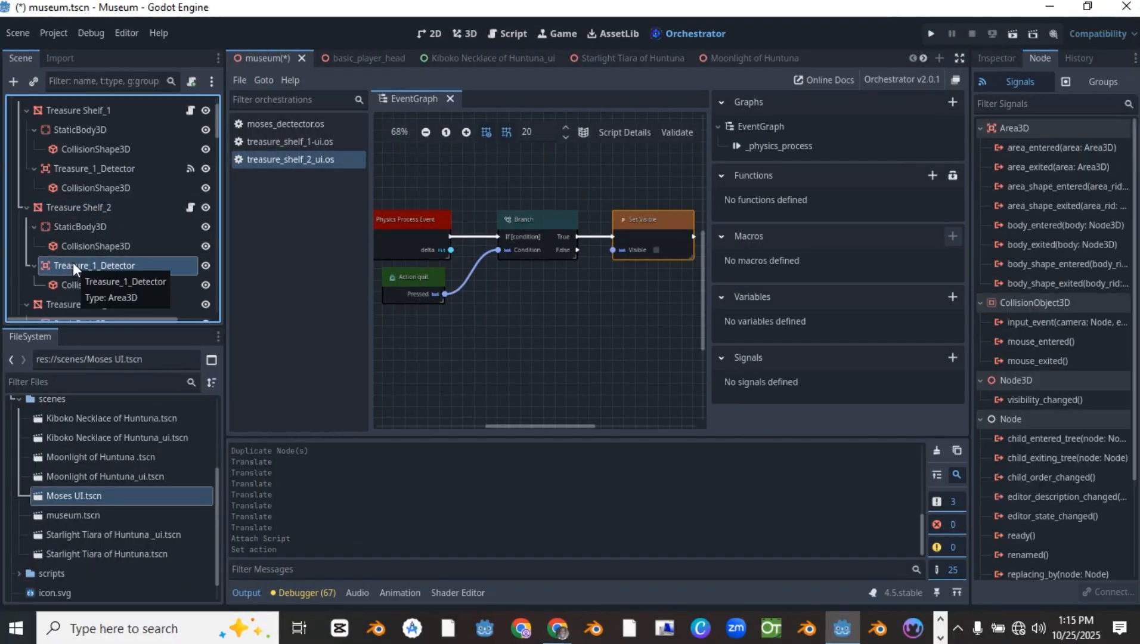
scroll(97, 285, up, 1)
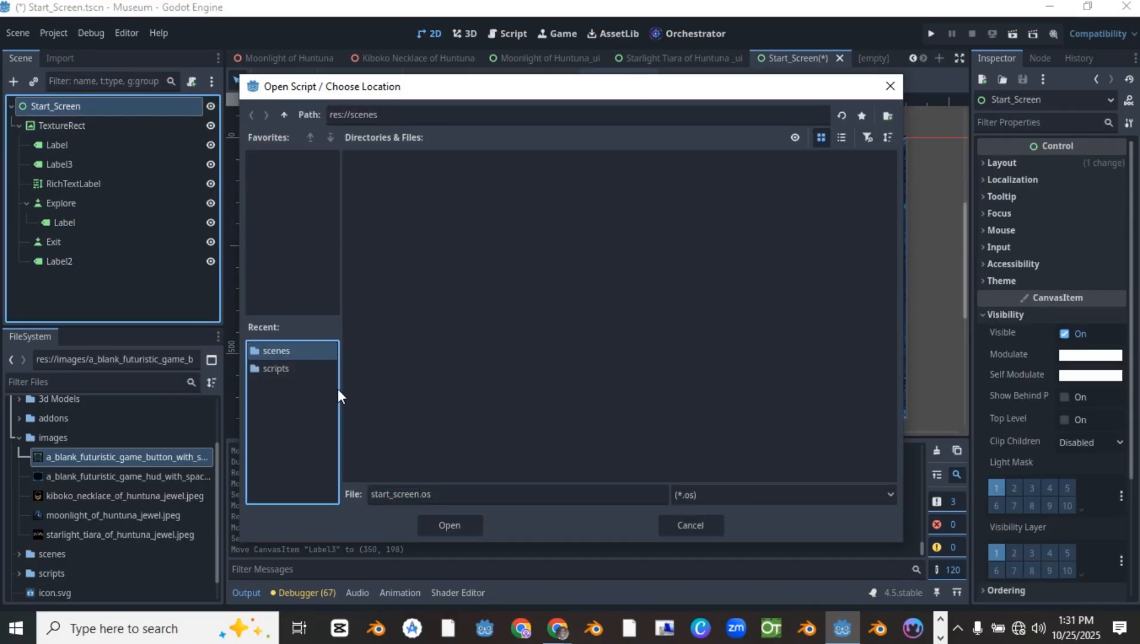
Attach a new Orchestrator script named start_screen.os in the scripts folder to the Start_Screen node.
click(276, 368)
click(434, 495)
click(448, 524)
click(461, 332)
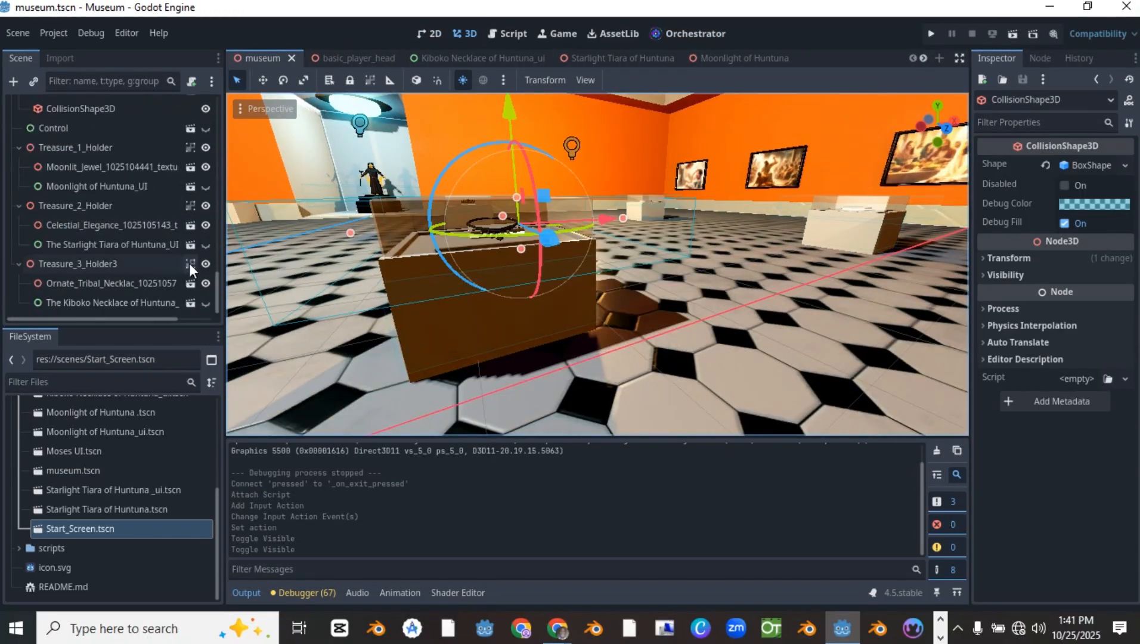
Run the project as a test and search for a quit node for the museum_main.os graph.
key(F5)
key(alt+Tab)
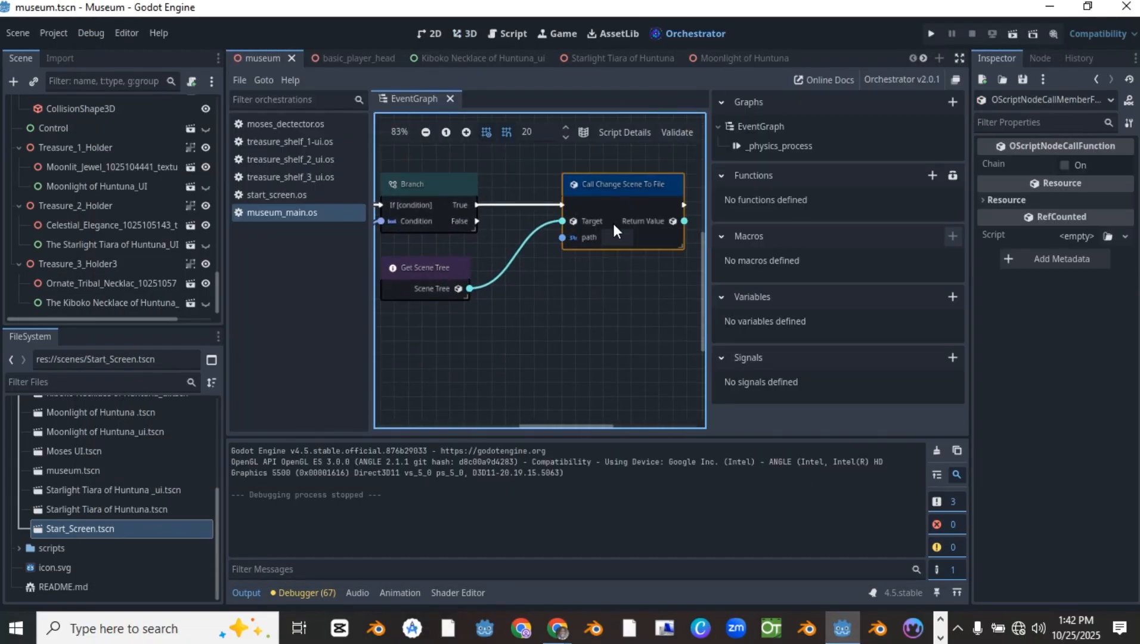
text(qui)
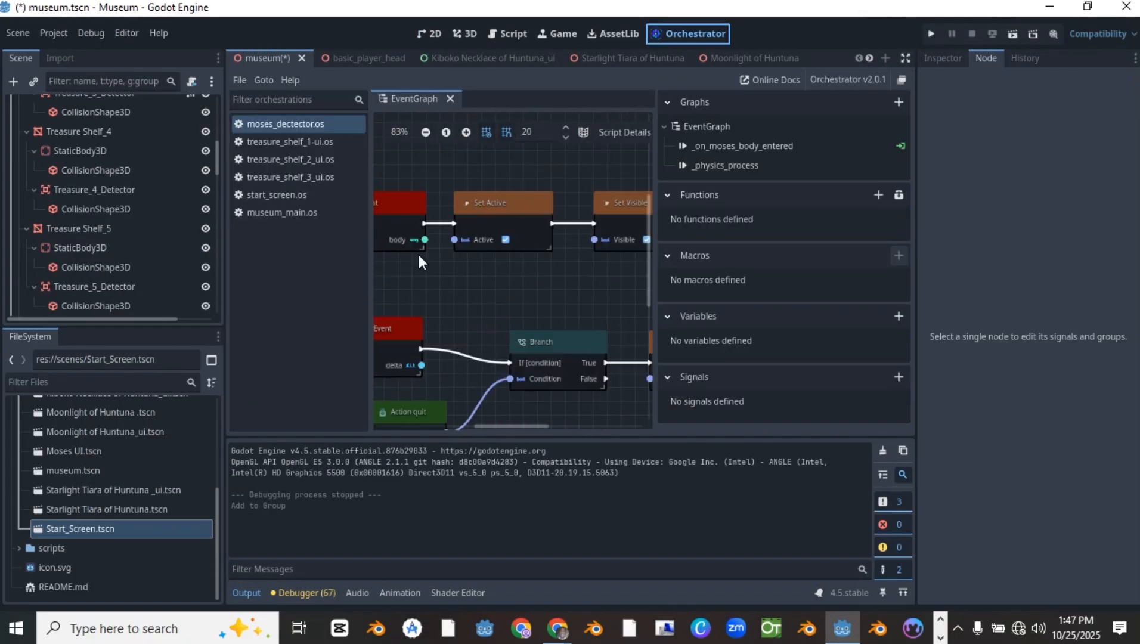
right_click(454, 255)
text(bran)
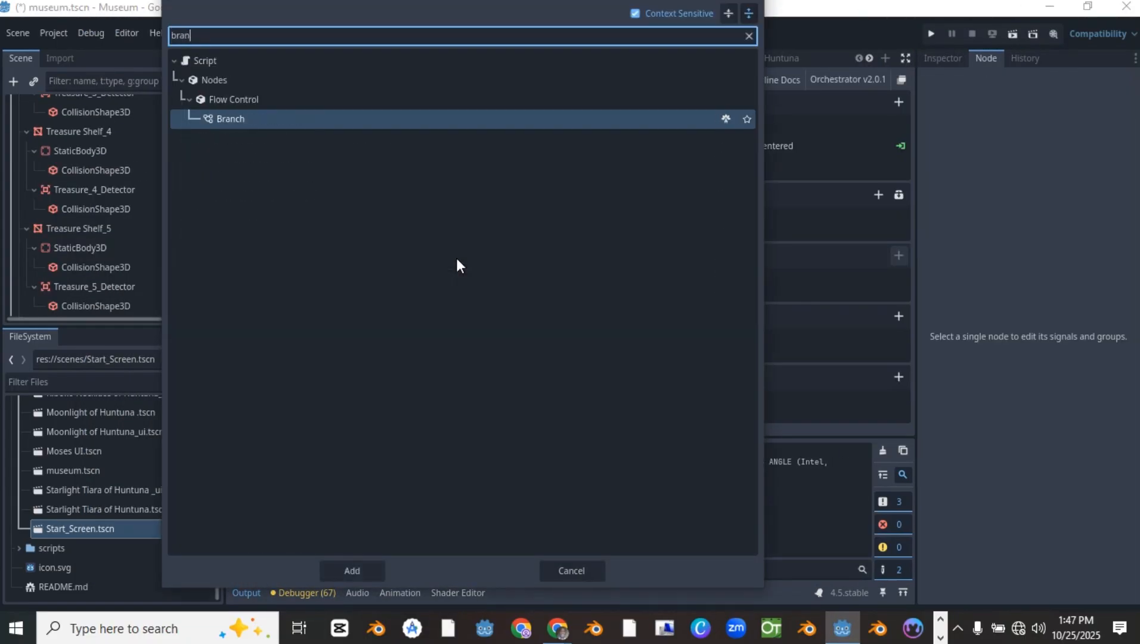
key(Return)
Add a Call Is In Group node to the moses_dectector.os graph and set its group to player.
right_click(449, 280)
text(is in)
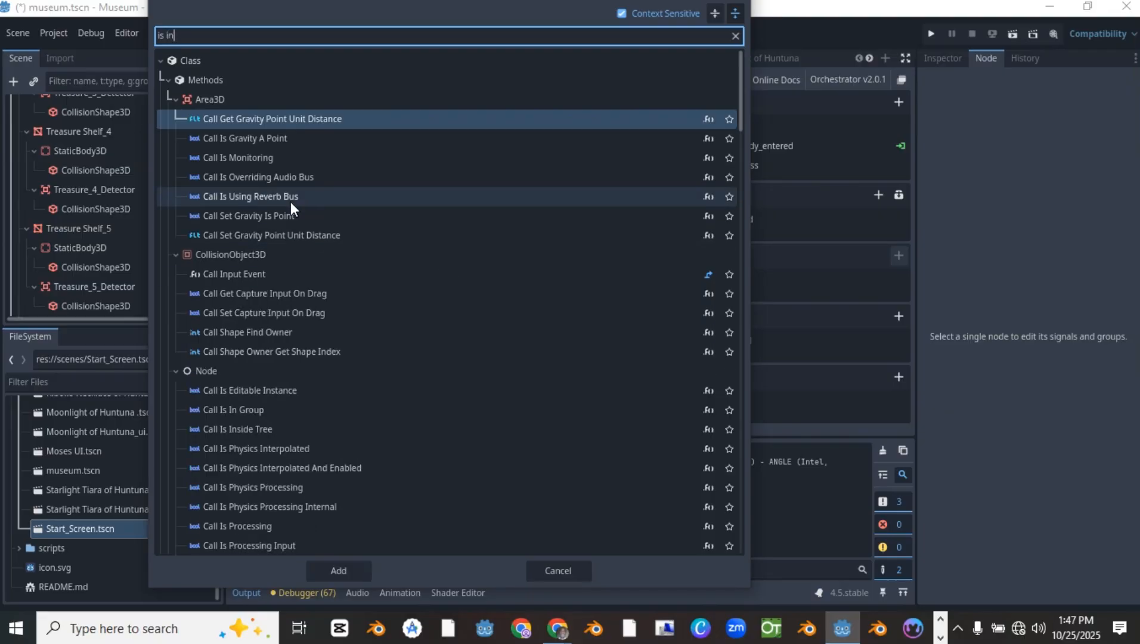
text( group)
double_click(268, 163)
click(508, 344)
text(player)
drag(498, 312, 493, 275)
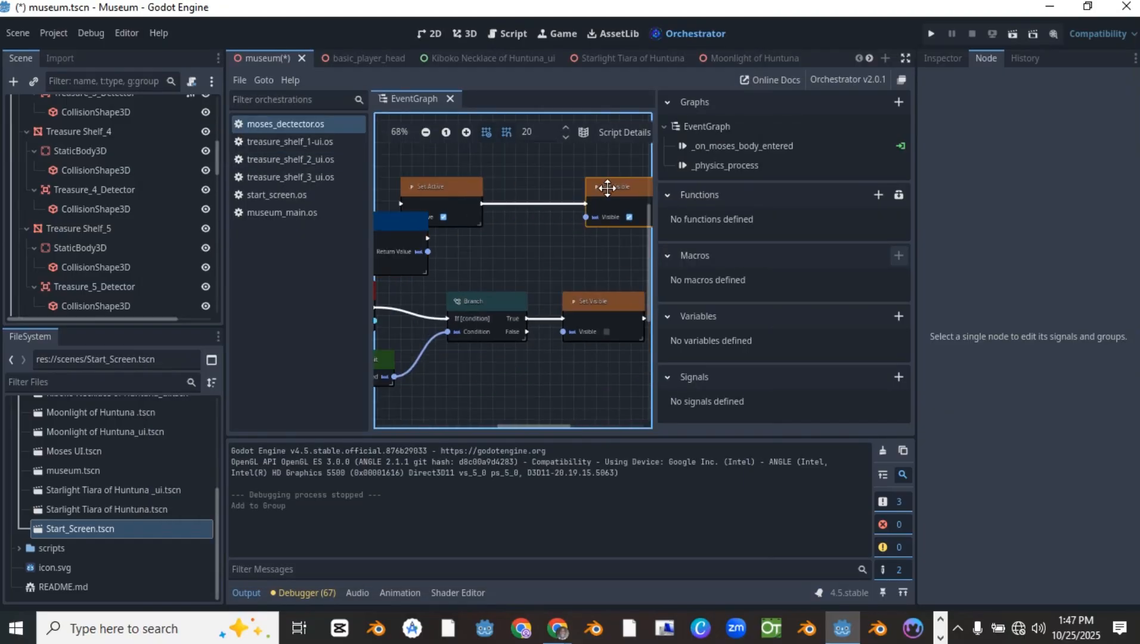
Add a Branch node between the Is In Group check and Set Active in the Moses graph, and save.
middle_drag(530, 206, 444, 222)
drag(436, 194, 482, 221)
text(bran)
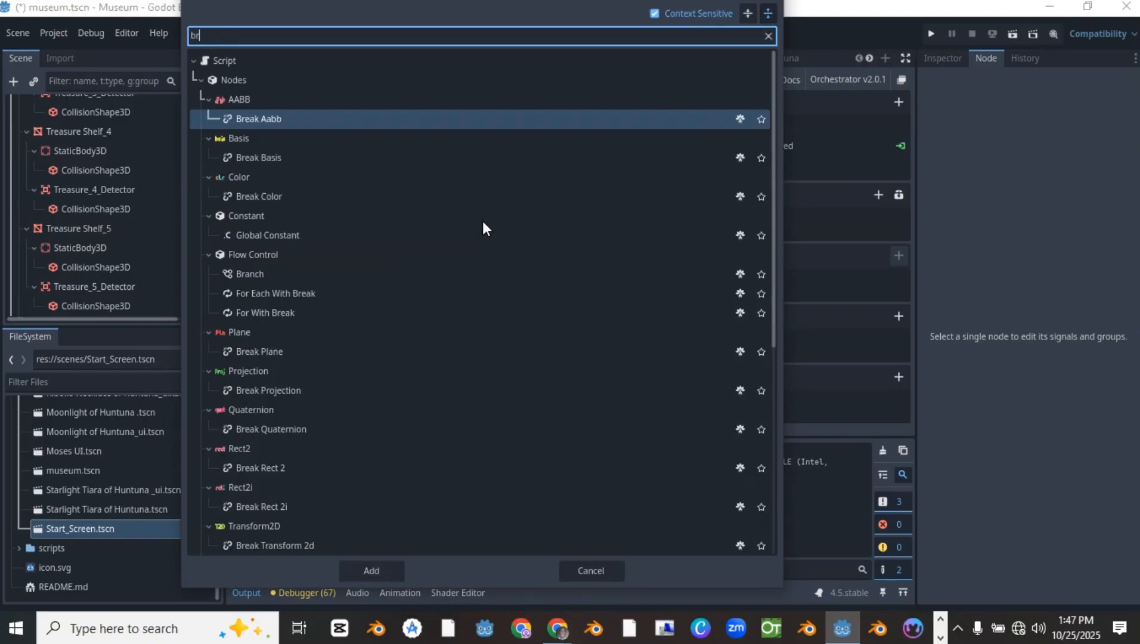
key(Return)
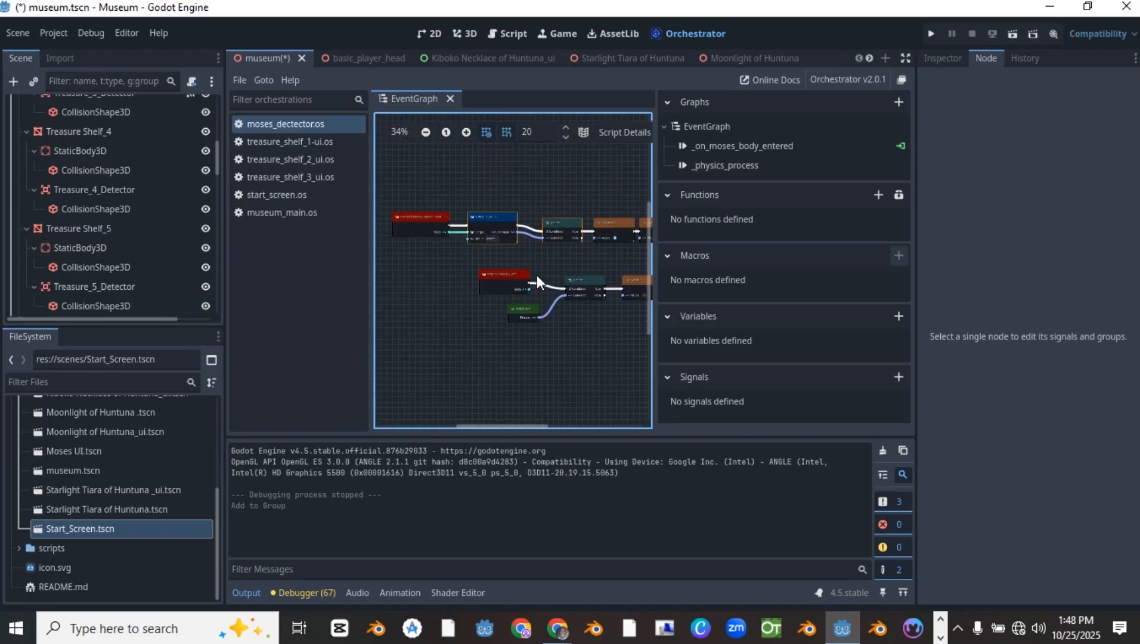
key(ctrl+s)
Paste the Is In Group node into the treasure_shelf_1-ui.os graph and place it between the body-entered event and Set Visible.
click(309, 142)
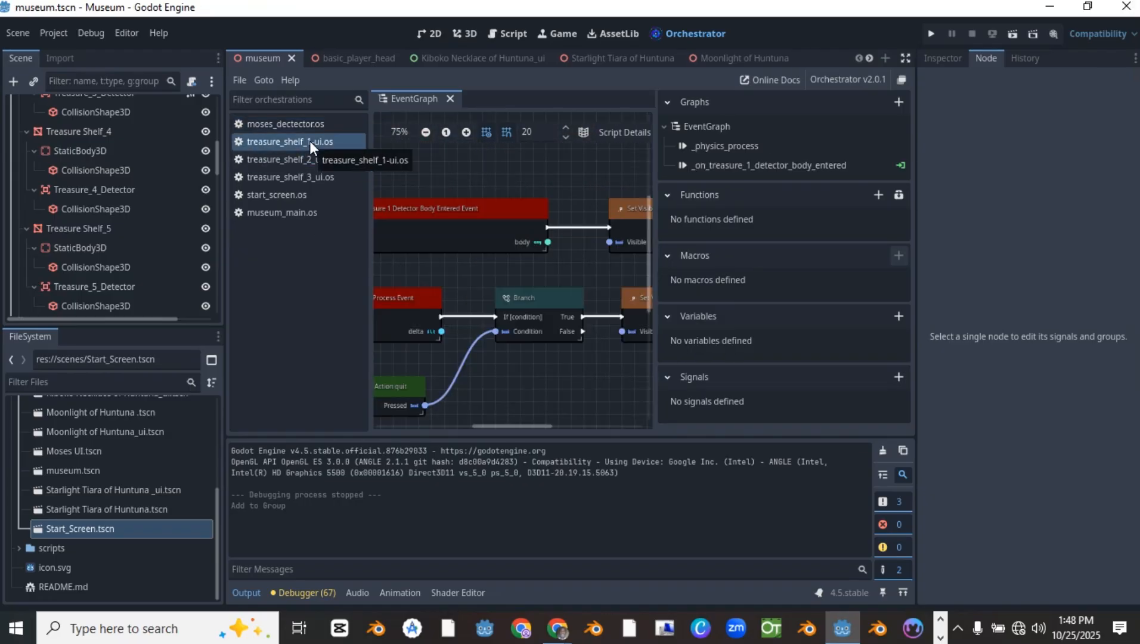
scroll(475, 245, down, 4)
drag(509, 222, 408, 215)
key(ctrl+v)
drag(501, 254, 481, 221)
scroll(482, 222, up, 2)
scroll(637, 238, up, 4)
middle_drag(637, 238, 590, 247)
click(590, 246)
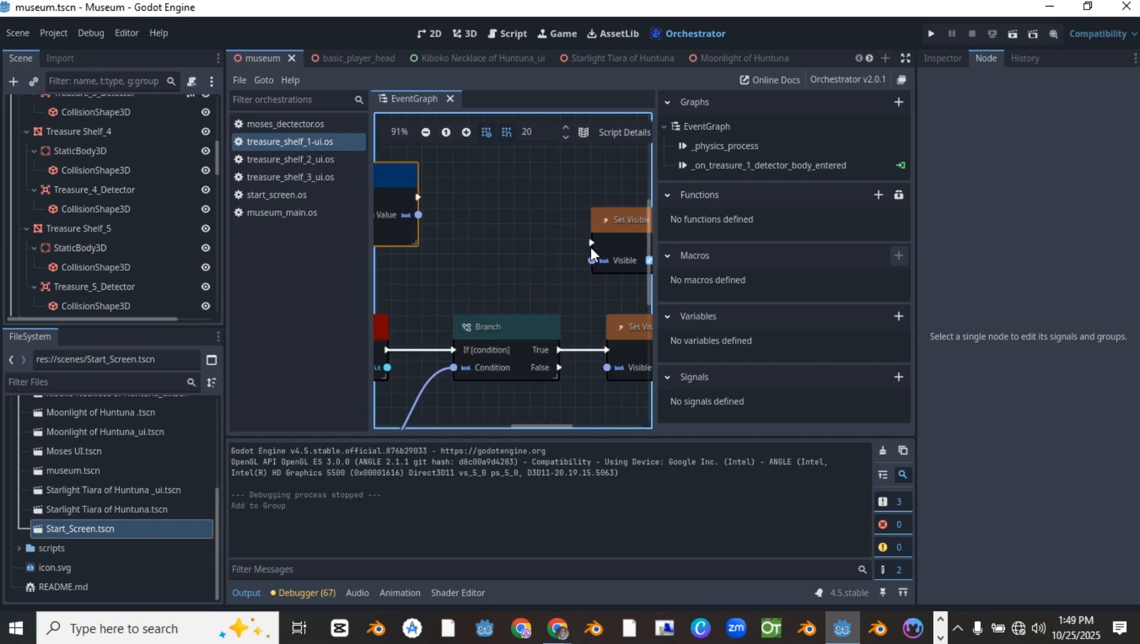
drag(396, 175, 411, 191)
Add a Branch node after the Is In Group check in the treasure_shelf_1-ui.os graph and wire it up.
right_click(453, 193)
text(bran)
key(Return)
drag(434, 212, 538, 228)
Open the treasure_shelf_2_ui.os graph and add an Is In Group node for its body-entered event.
click(319, 161)
right_click(499, 234)
text(is in group)
key(Return)
scroll(535, 247, up, 4)
Add a Branch node between the Is In Group check and Set Visible in the treasure_shelf_2_ui.os graph.
right_click(475, 228)
text(branch')
key(Return)
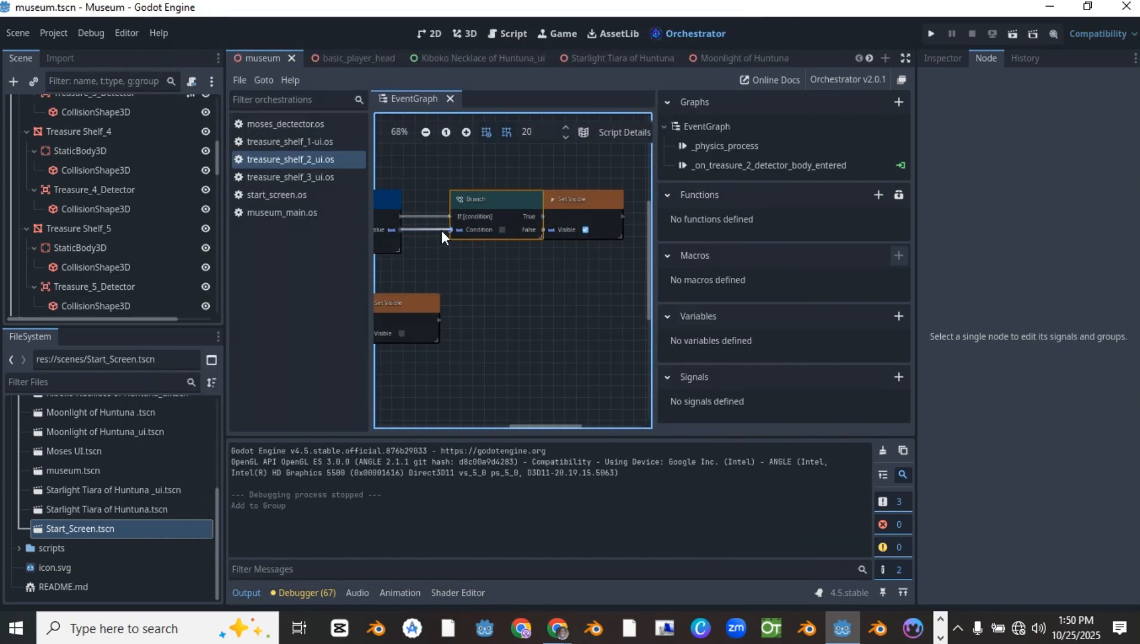
Add an Is In Group check and a Branch node to the third treasure shelf's graph and save.
text(is in group)
drag(388, 212, 508, 202)
key(Return)
text(branch)
key(Return)
key(ctrl+s)
click(481, 346)
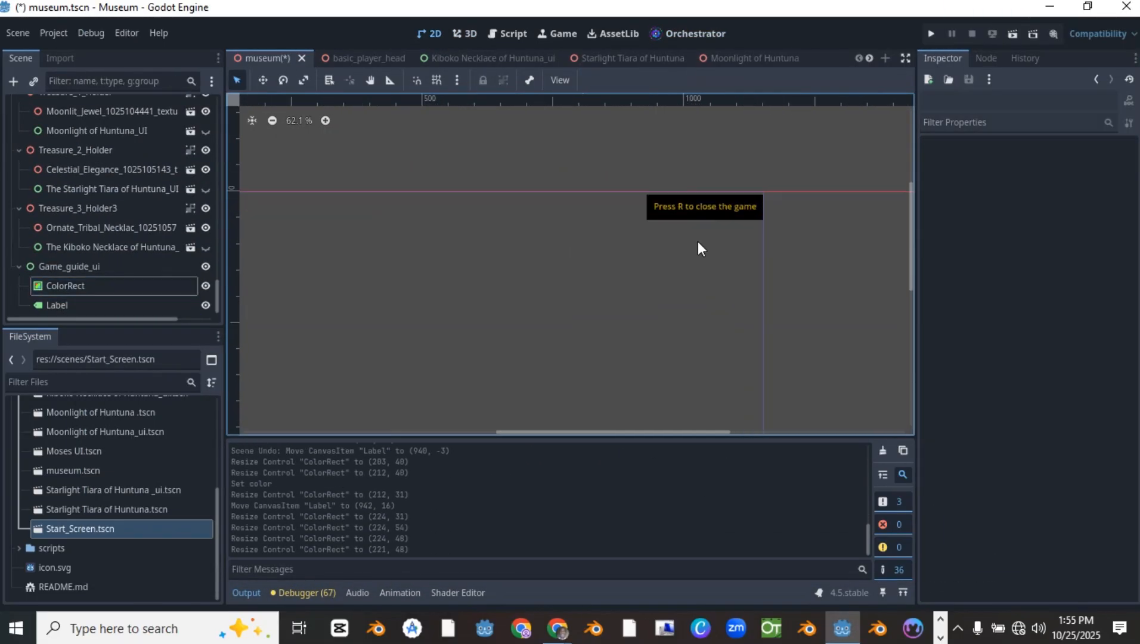
Save the museum scene with the Game_guide_ui label and its background rectangle.
key(ctrl+s)
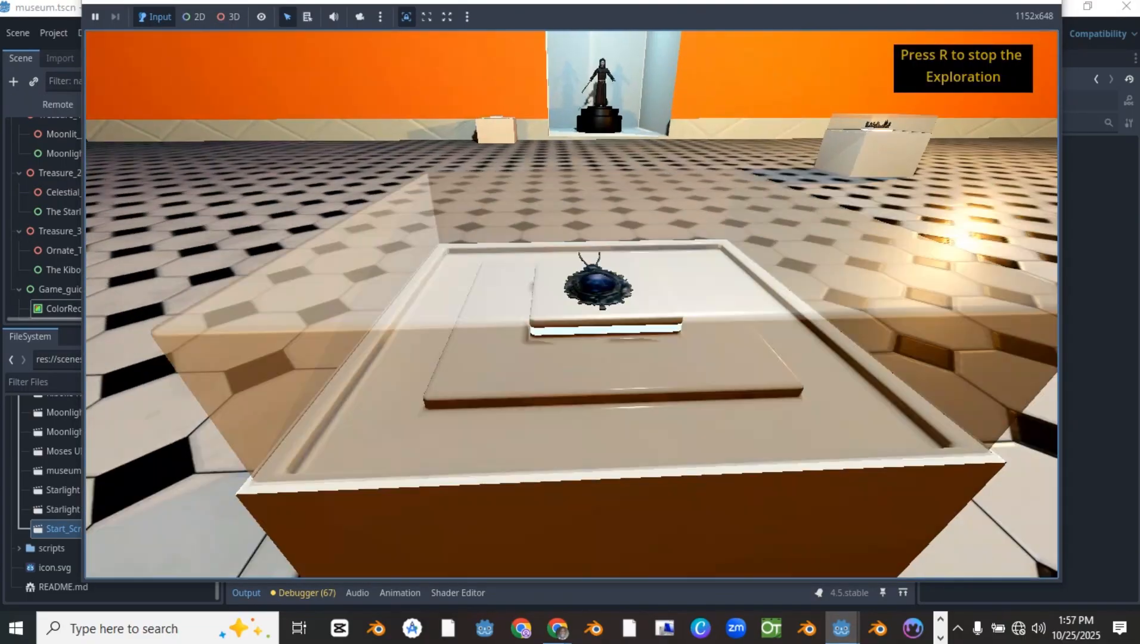